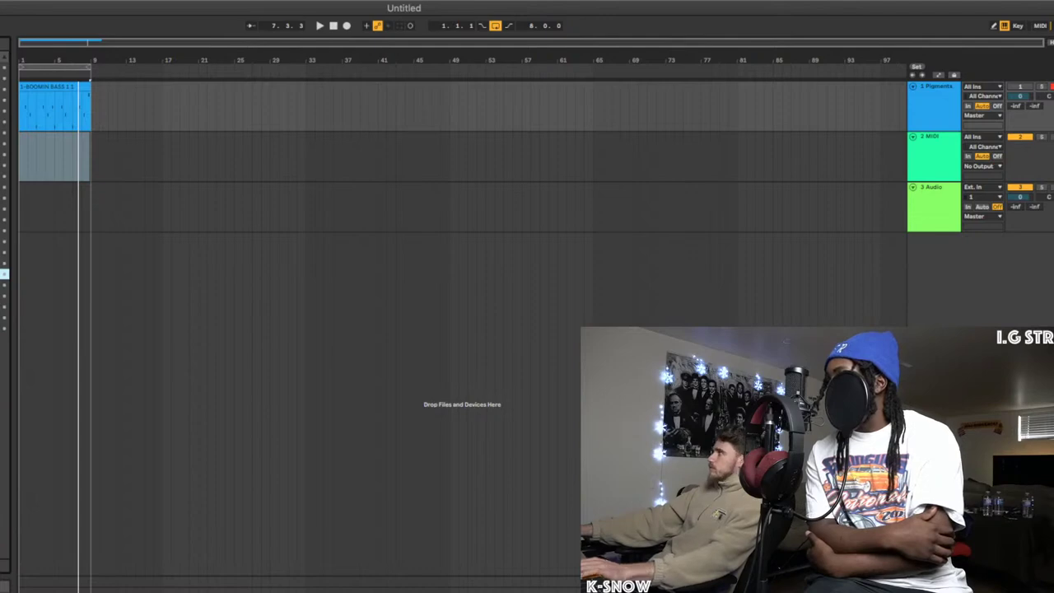
# - Reactivate the first track and play back the bass clip briefly from bar 1
pyautogui.press('0')
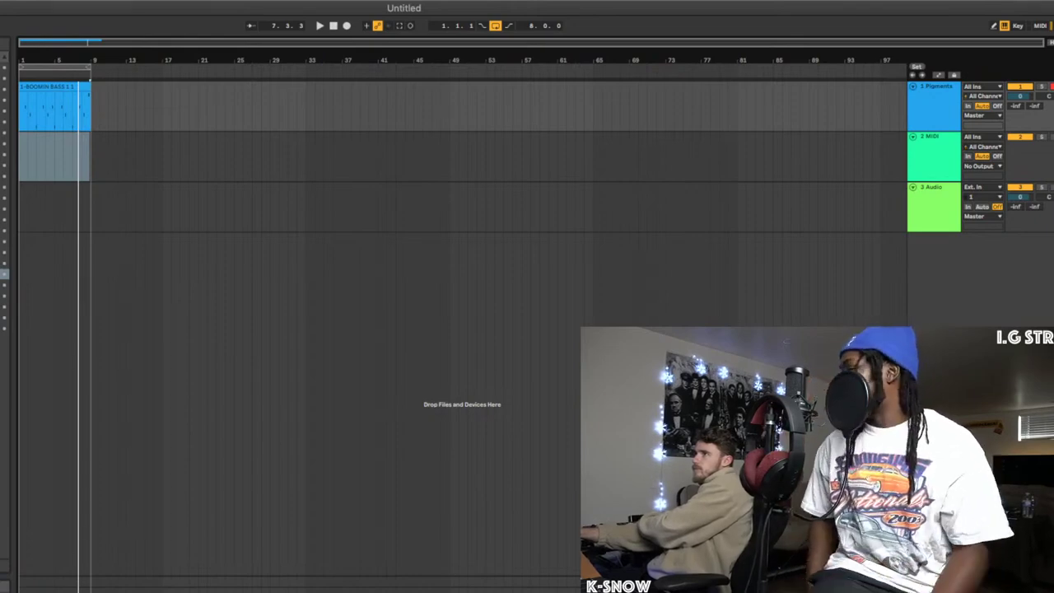
pyautogui.press('space')
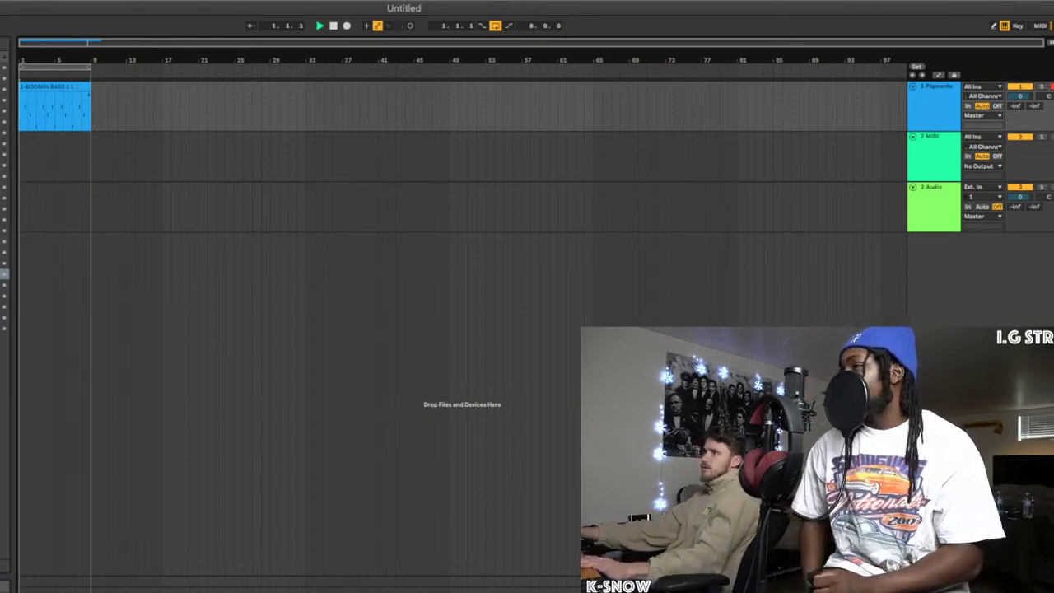
pyautogui.press('space')
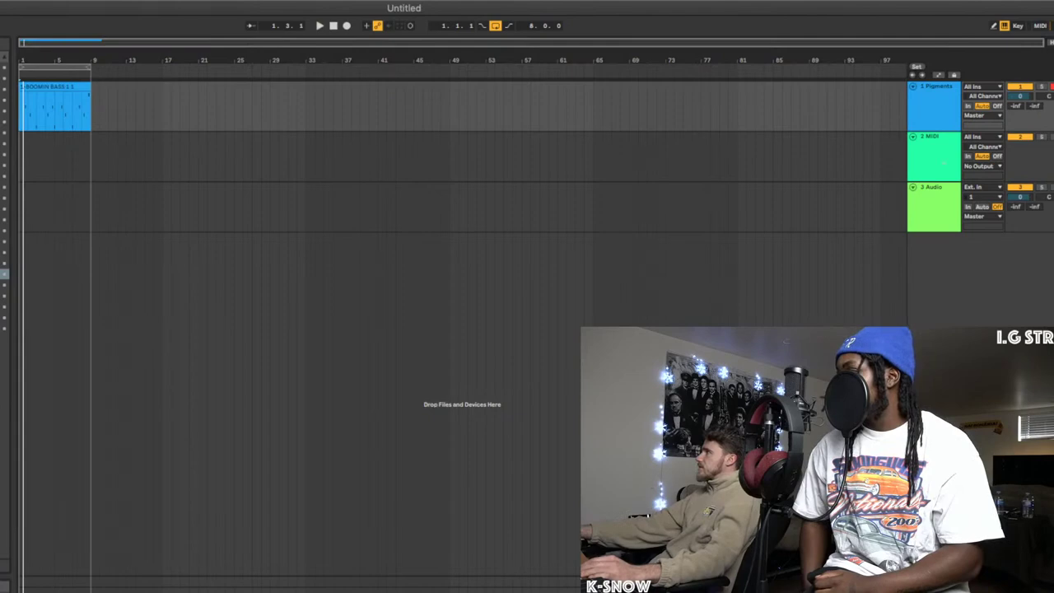
# - Move the Pigments instrument to the second MIDI track and load the BOOMIN BASS sound on the first track
pyautogui.moveTo(944, 162); pyautogui.dragTo(944, 162)
pyautogui.click(935, 107)
pyautogui.press('super+f')
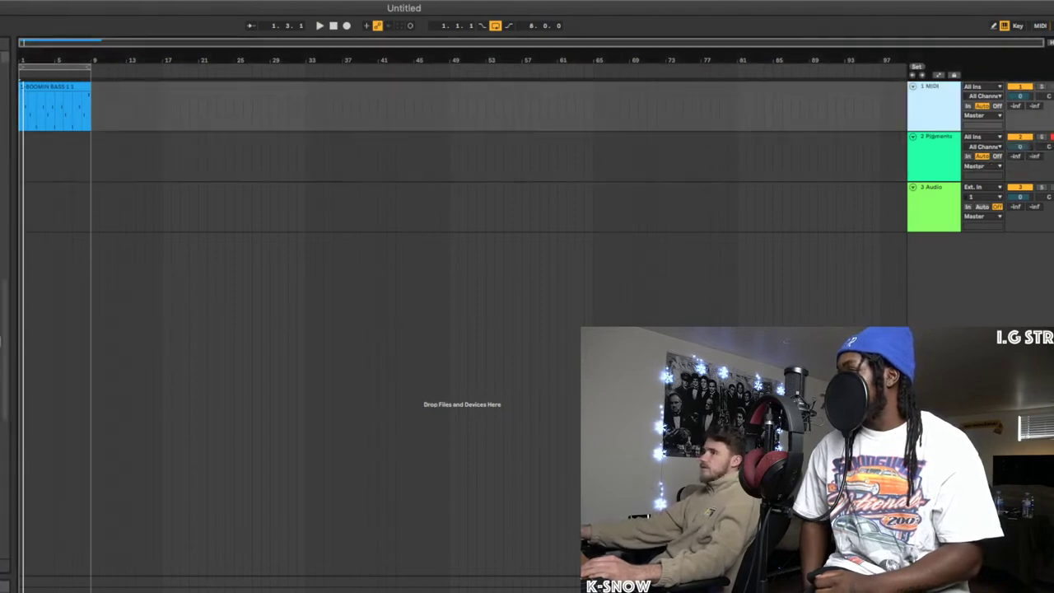
pyautogui.press('super+z')
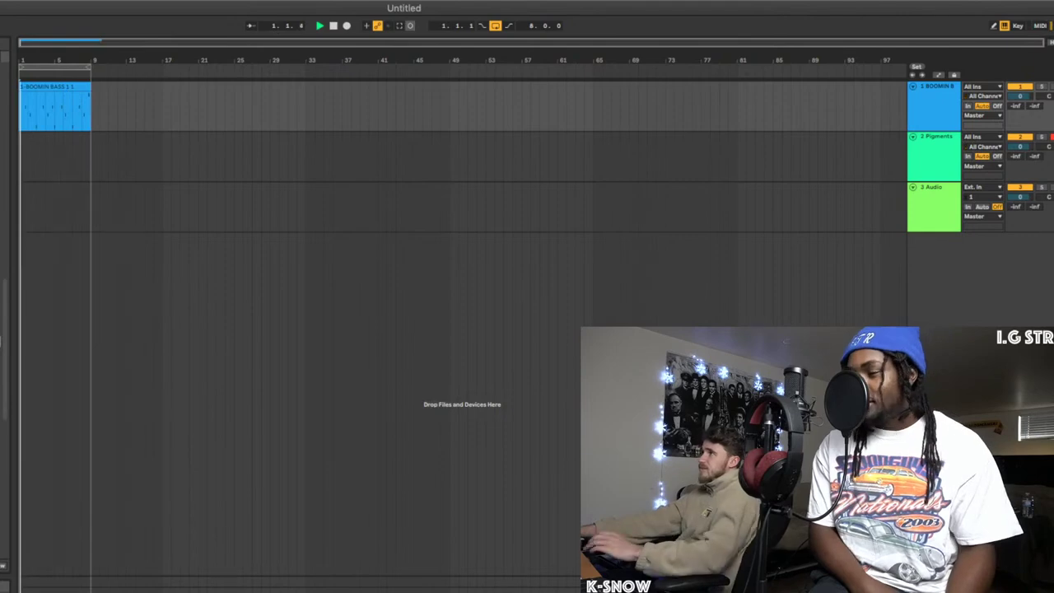
# - Create a MIDI clip on the Pigments track spanning bars 1 to 9 and enter a repeating two-bar note pattern
pyautogui.press('super+shift+c')
pyautogui.press('super+z')
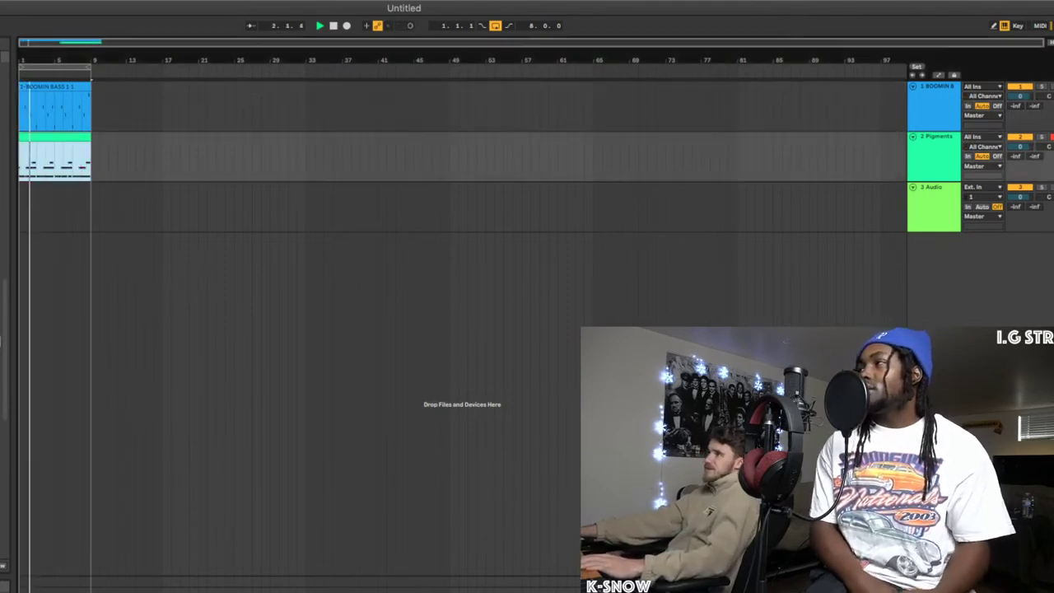
pyautogui.hotkey('shift', 'Tab')
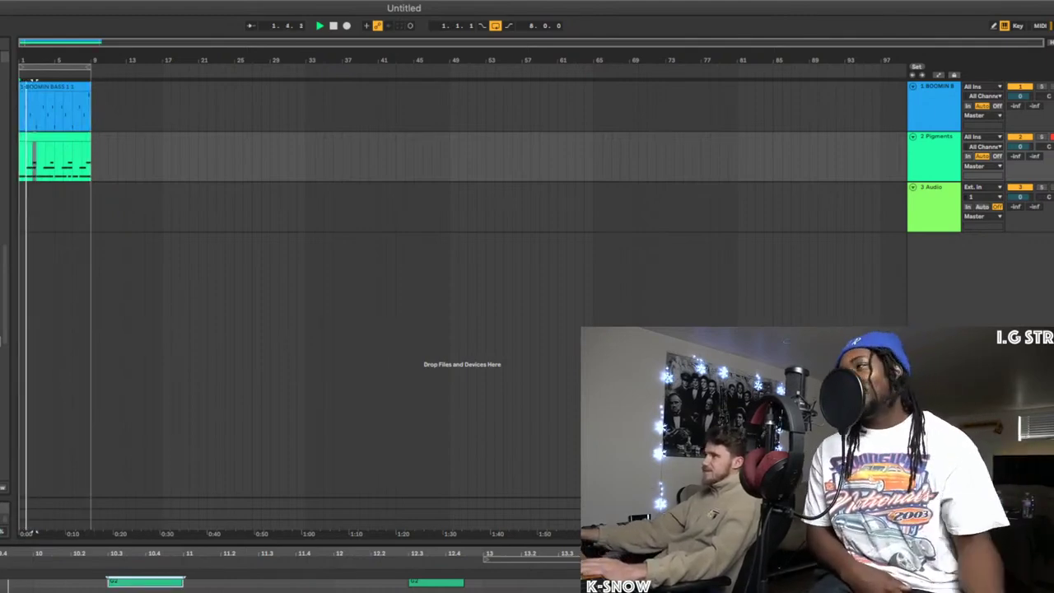
# - Shorten the Pigments clip to two bars and repeat it to fill the eight-bar loop
pyautogui.moveTo(90, 137); pyautogui.dragTo(36, 137)
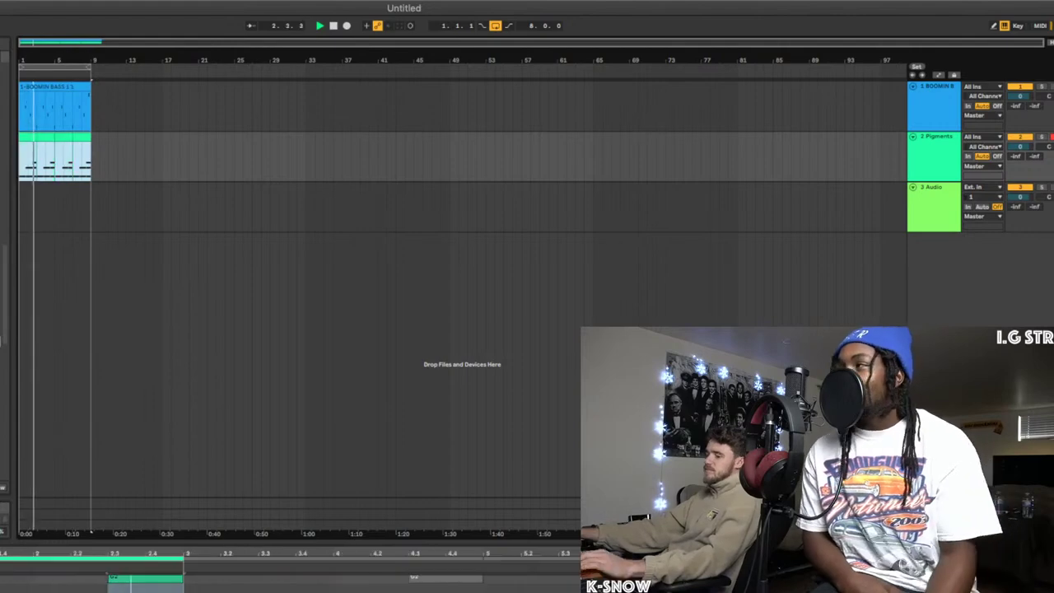
pyautogui.press('space')
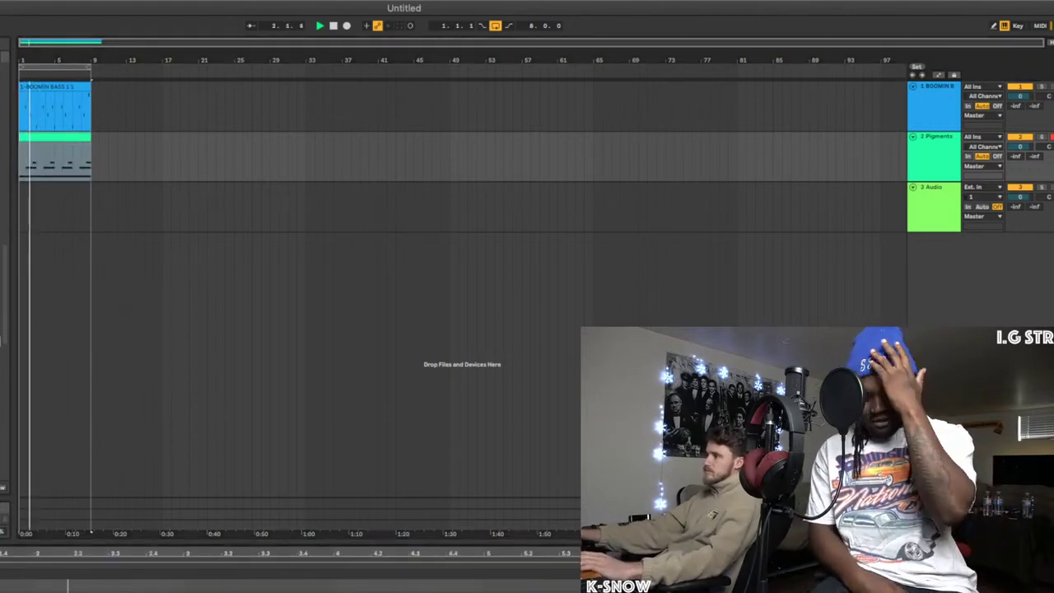
pyautogui.press('super+z')
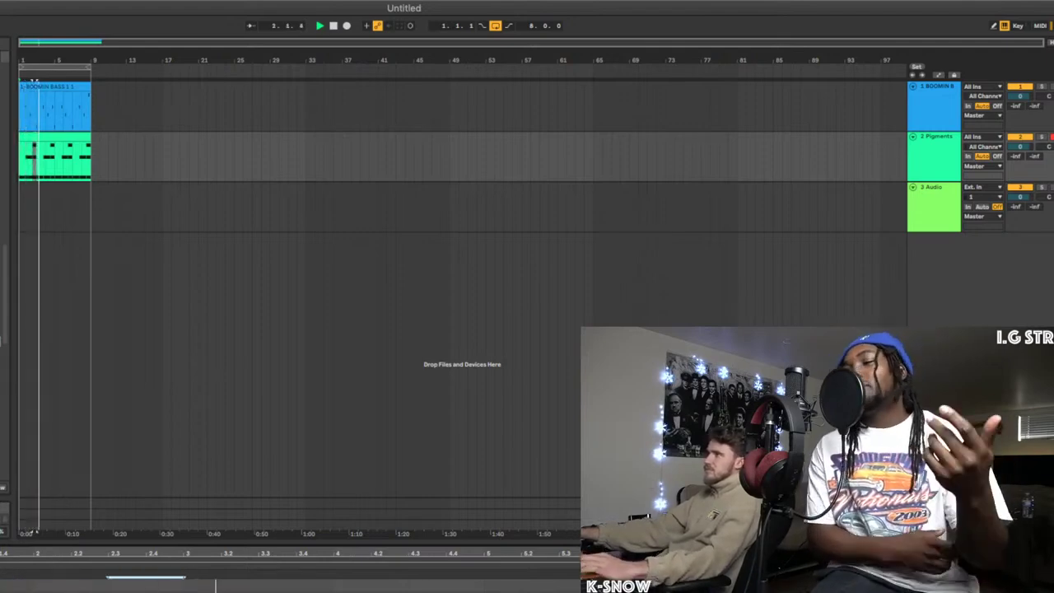
# - Trim the edited Pigments clip to its first two bars and duplicate it up to bar 9
pyautogui.press('space')
pyautogui.press('space')
pyautogui.moveTo(90, 136); pyautogui.dragTo(36, 136)
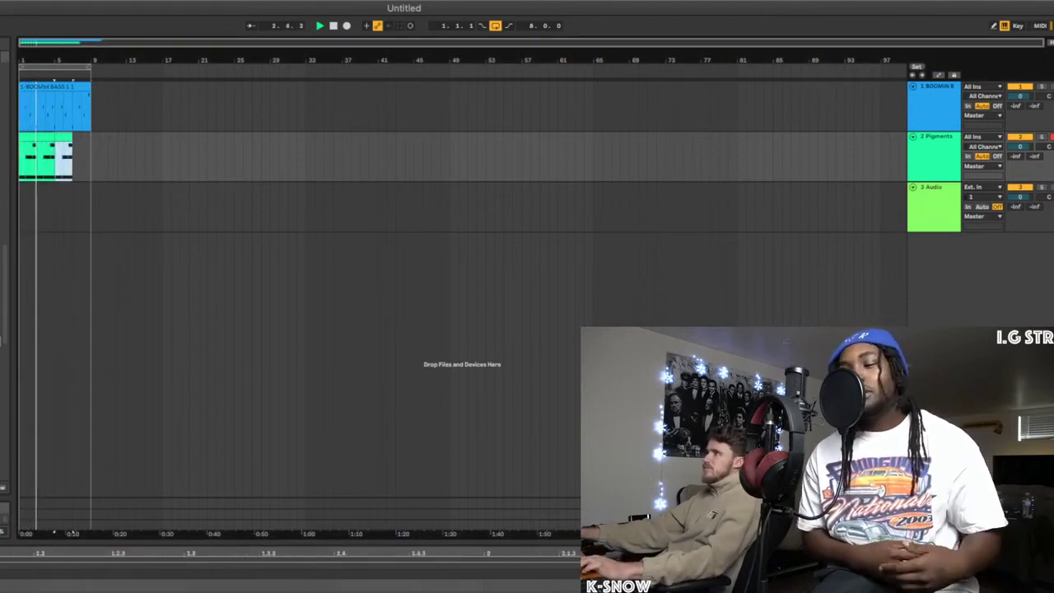
pyautogui.hotkey('ctrl', 'd')
pyautogui.hotkey('shift', 'Tab')
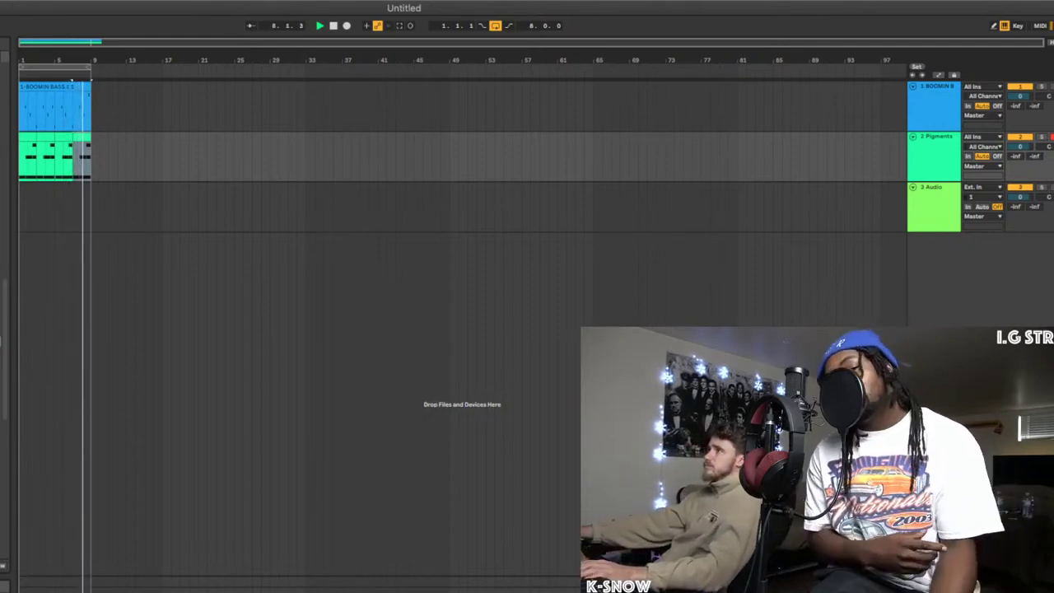
# - Consolidate all the two-bar Pigments clips into a single eight-bar clip
pyautogui.click(27, 137)
pyautogui.keyDown('shift'); pyautogui.click(81, 136); pyautogui.keyUp('shift')
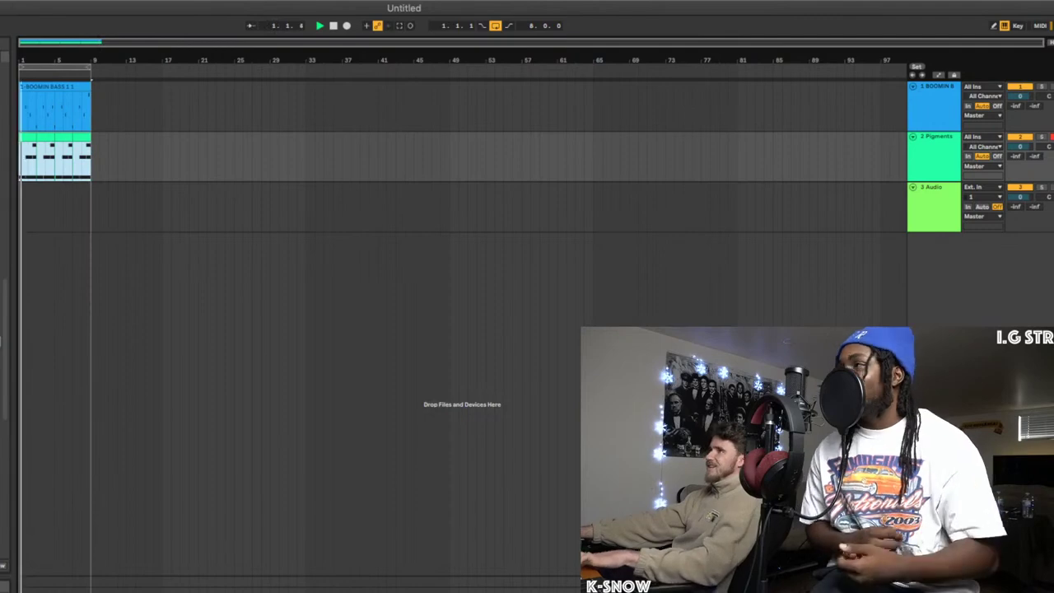
pyautogui.press('super+j')
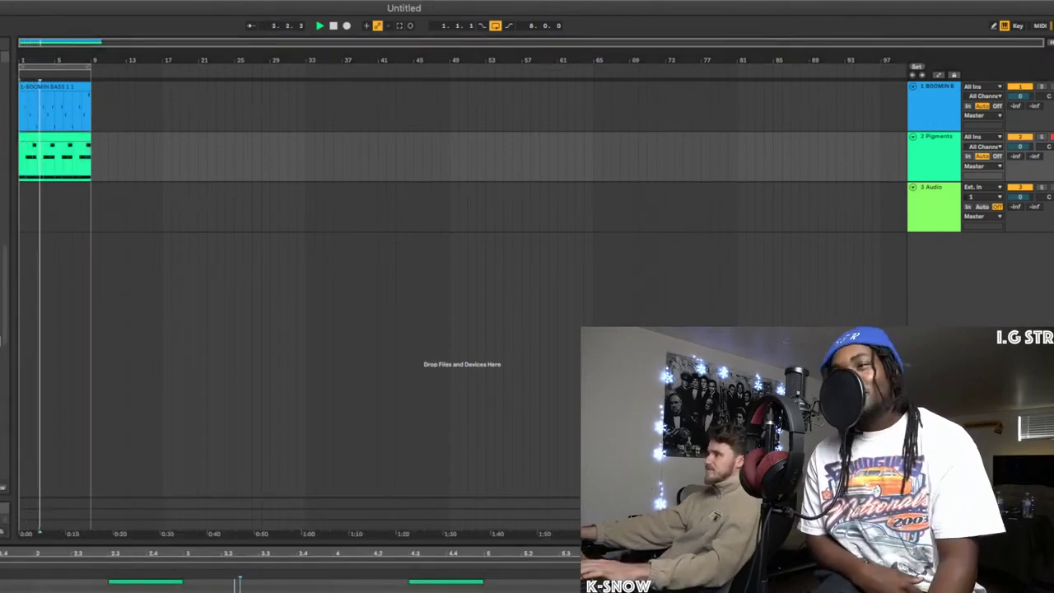
pyautogui.hotkey('shift', 'Tab')
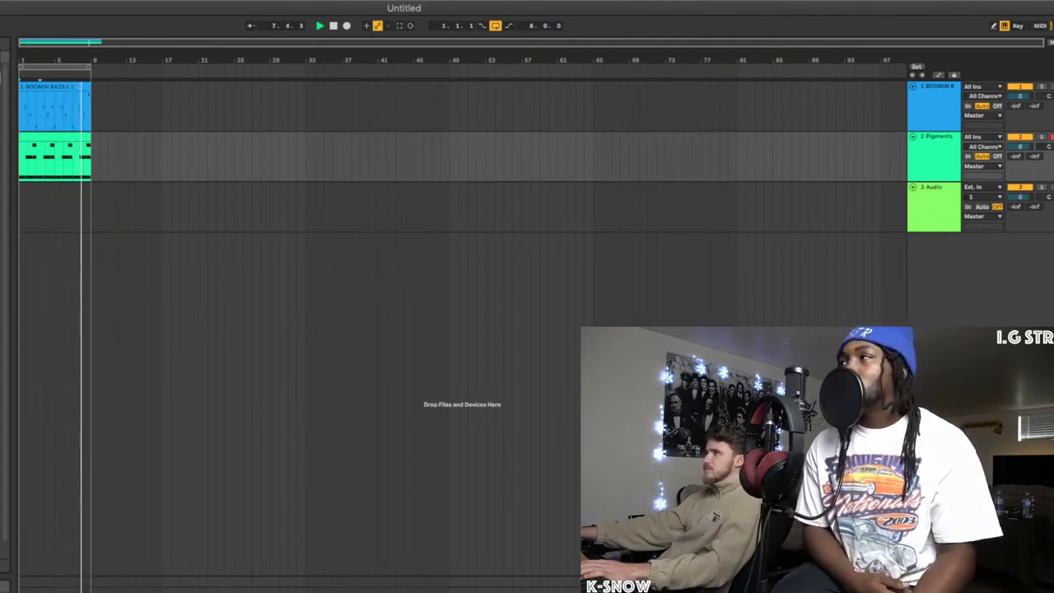
# - Layer a transposed copy of all the notes inside the Pigments clip
pyautogui.doubleClick(55, 136)
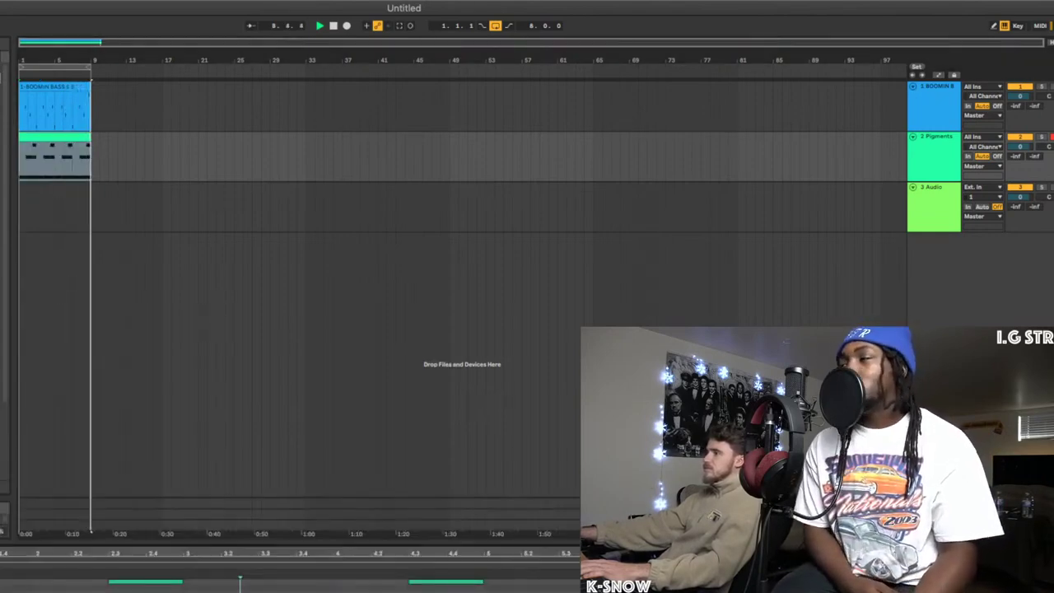
pyautogui.click(183, 585)
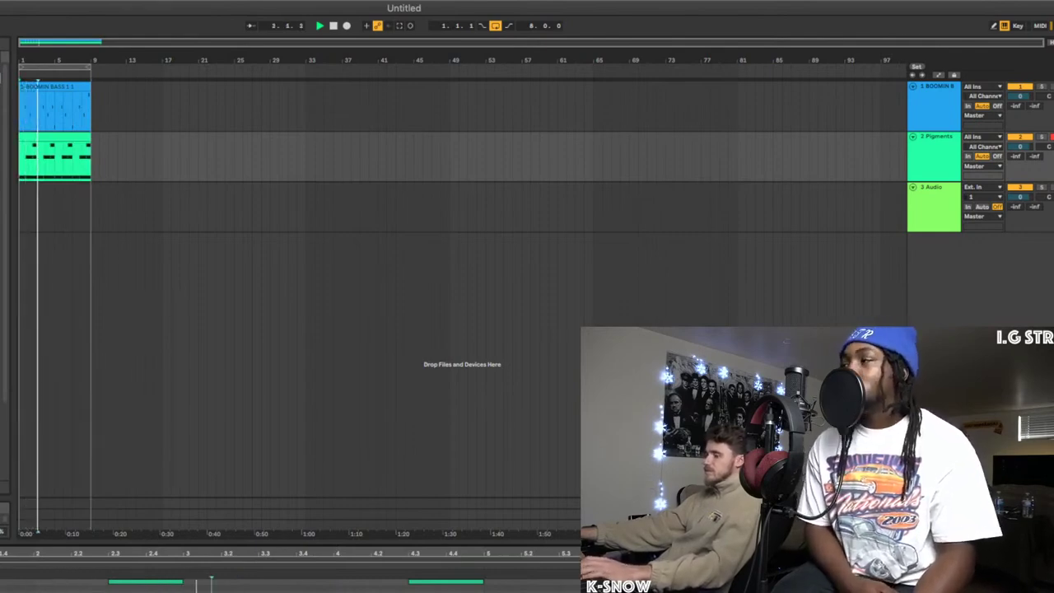
pyautogui.press('super+a')
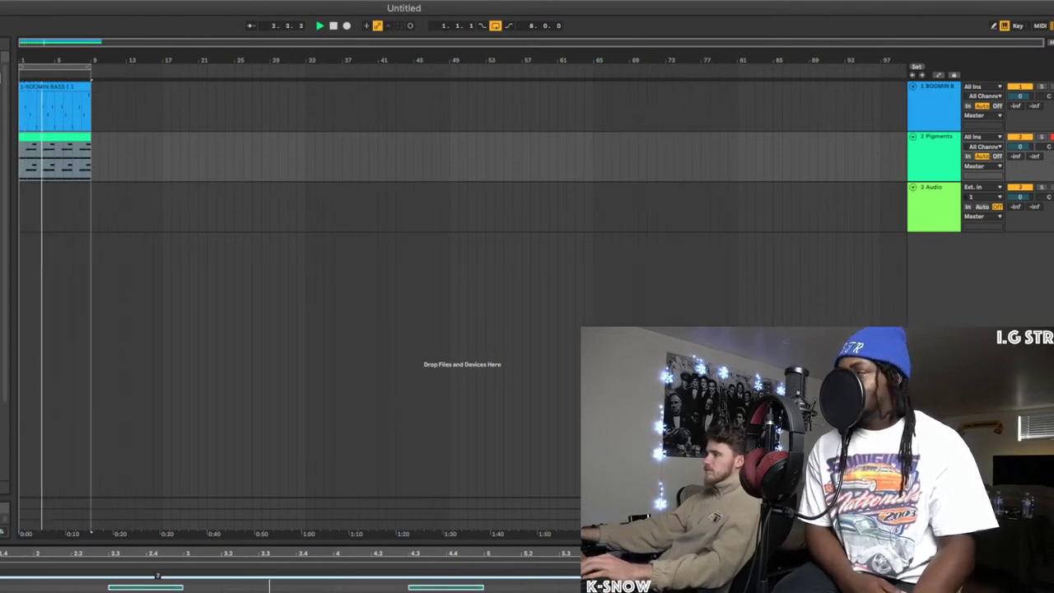
pyautogui.click(38, 156)
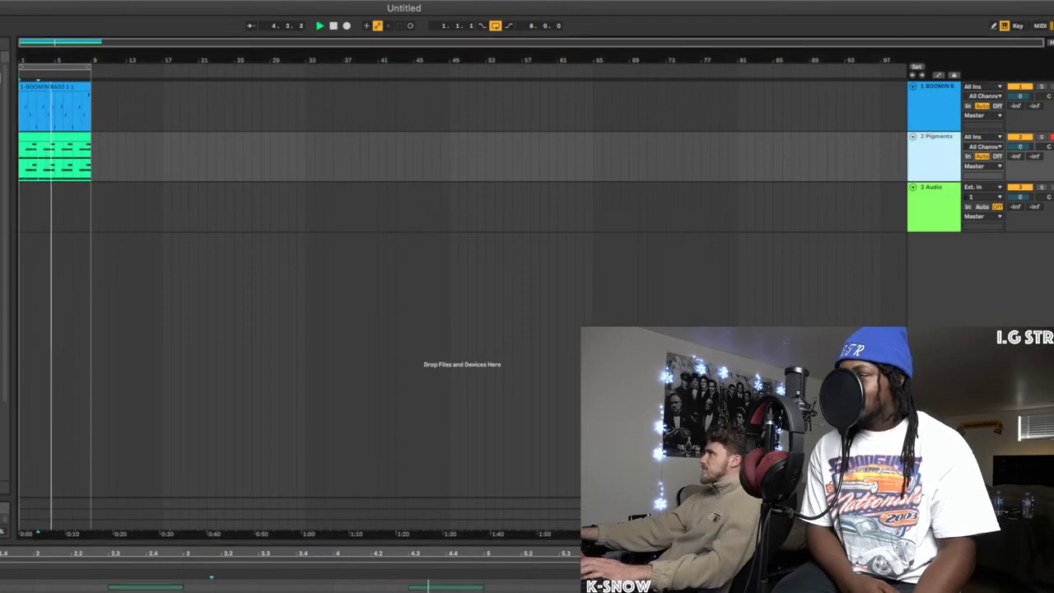
# - Insert a new MIDI track directly below the Pigments track
pyautogui.hotkey('shift', 'Tab')
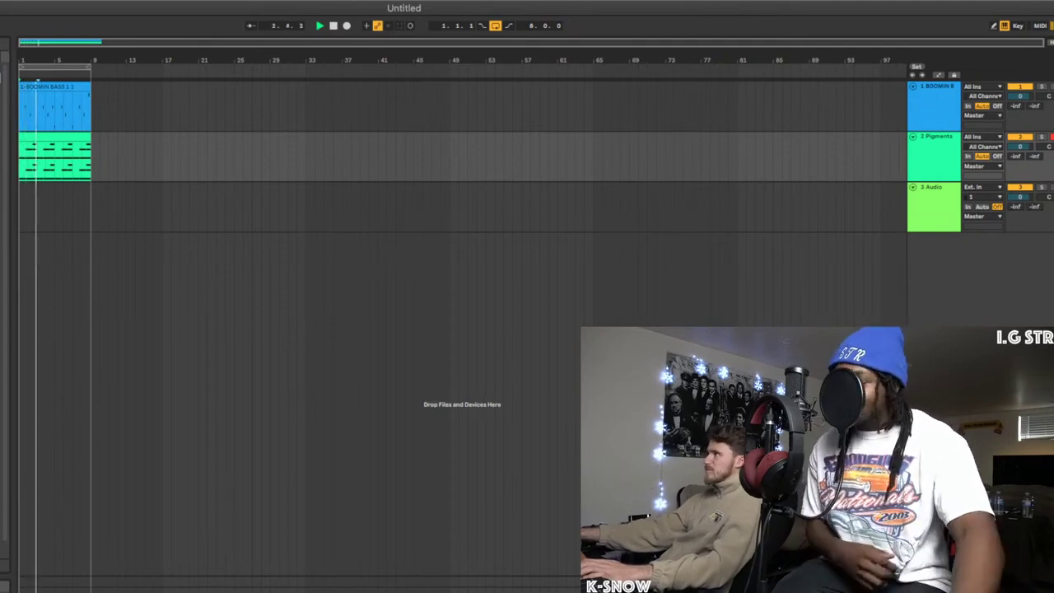
pyautogui.press('Up')
pyautogui.press('Down')
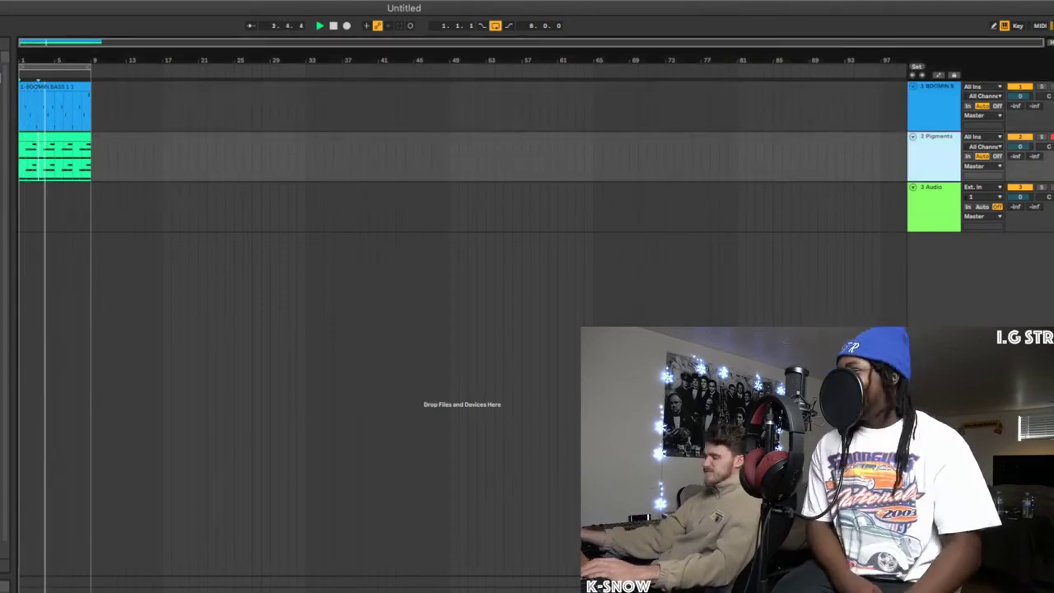
pyautogui.press('super+shift+t')
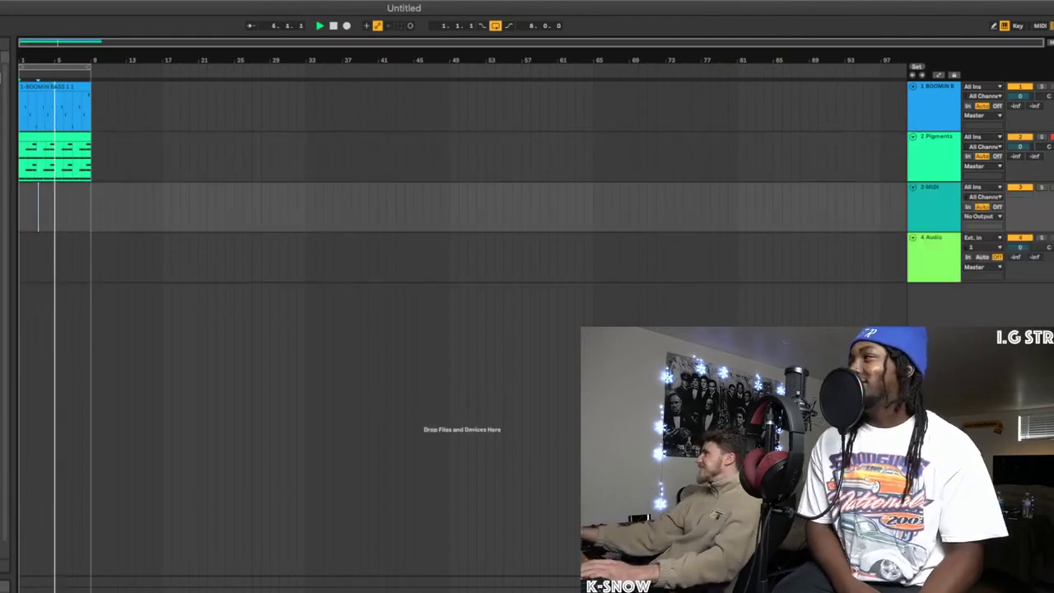
# - Lower the Pigments track volume to -2.4 dB
pyautogui.moveTo(1020, 147); pyautogui.dragTo(1021, 160)
pyautogui.click(934, 105)
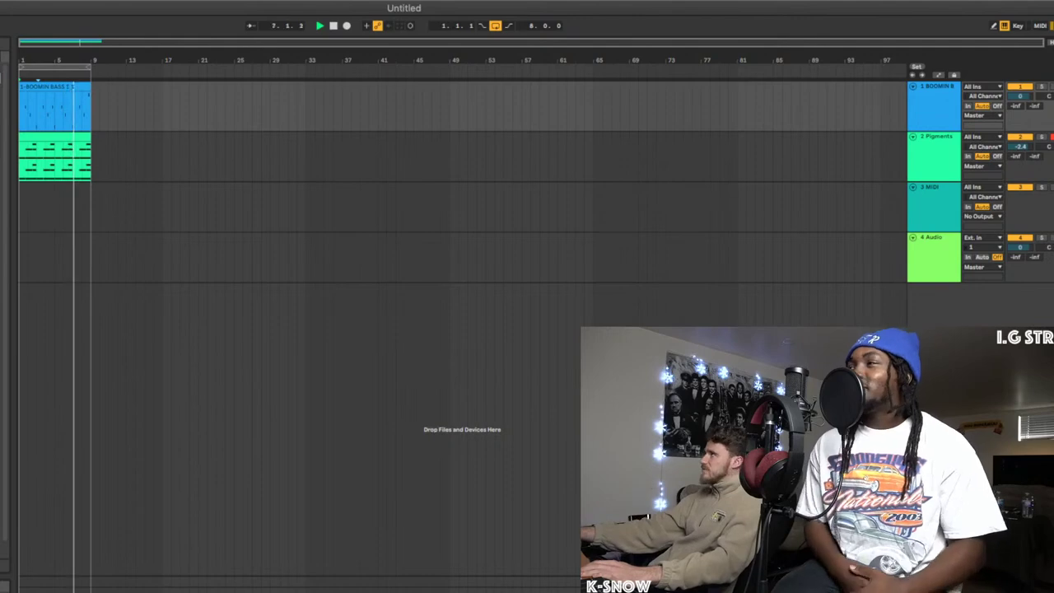
pyautogui.click(934, 157)
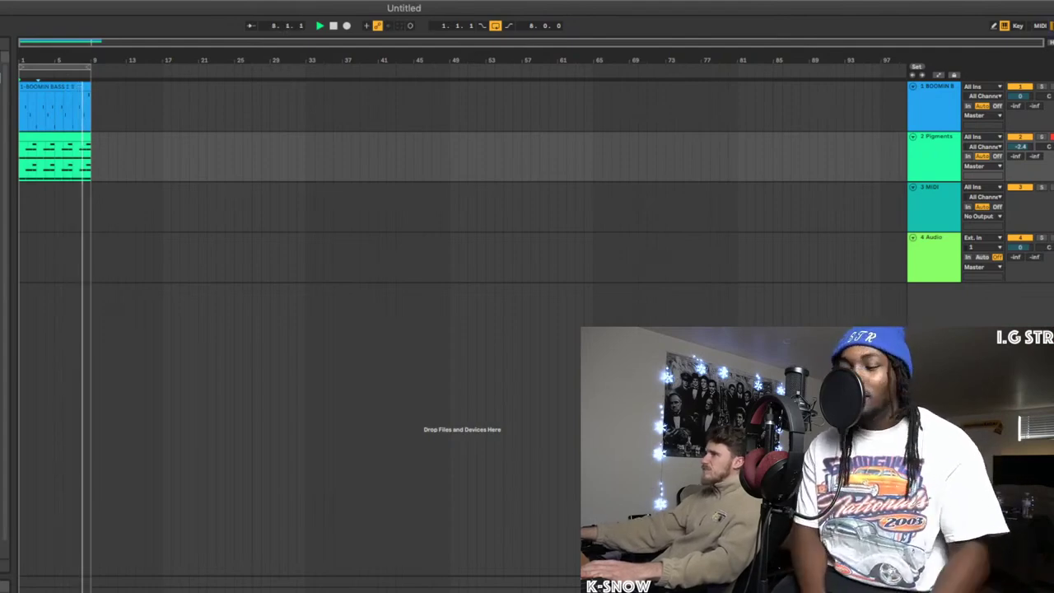
# - Load a Drum Rack onto the empty third MIDI track
pyautogui.click(934, 206)
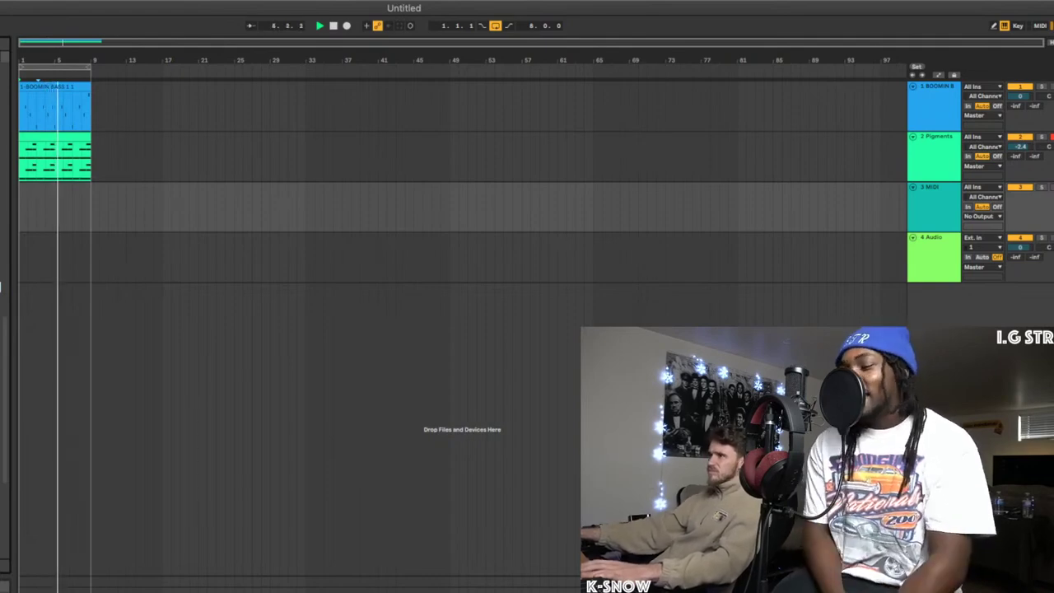
pyautogui.click(936, 137)
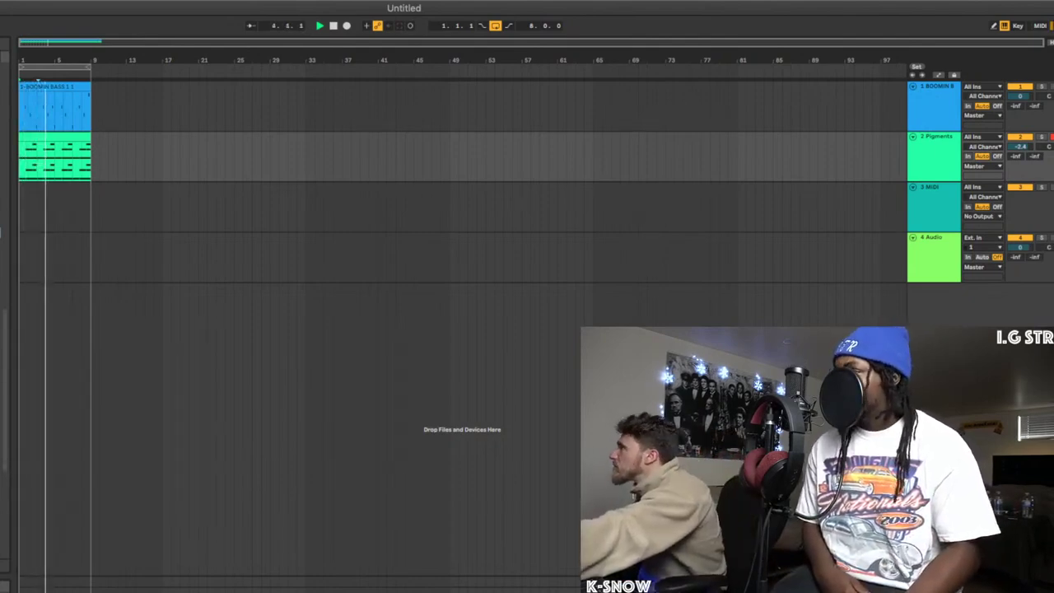
pyautogui.click(934, 105)
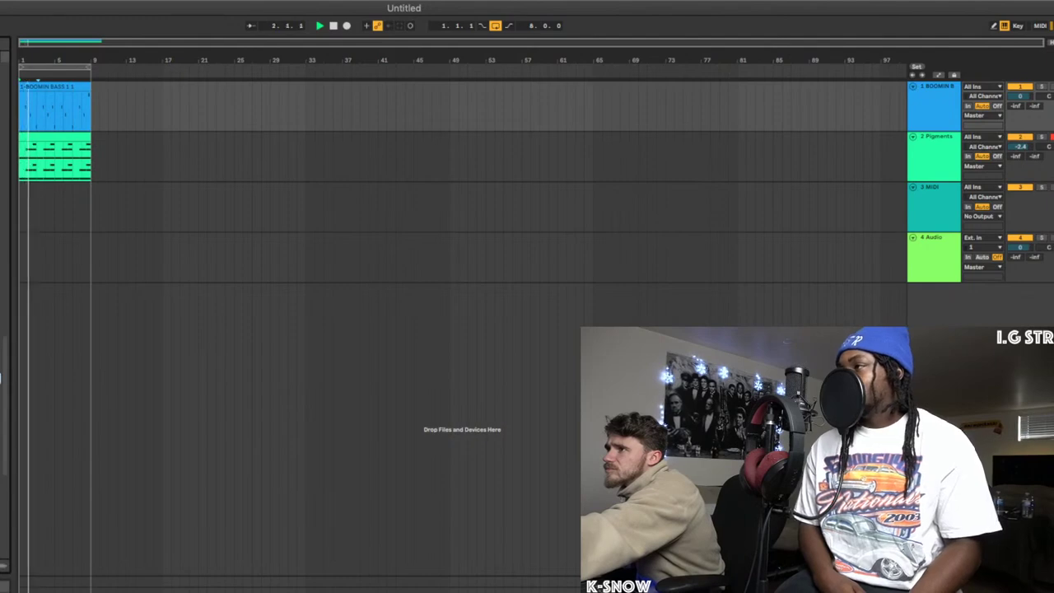
pyautogui.click(933, 206)
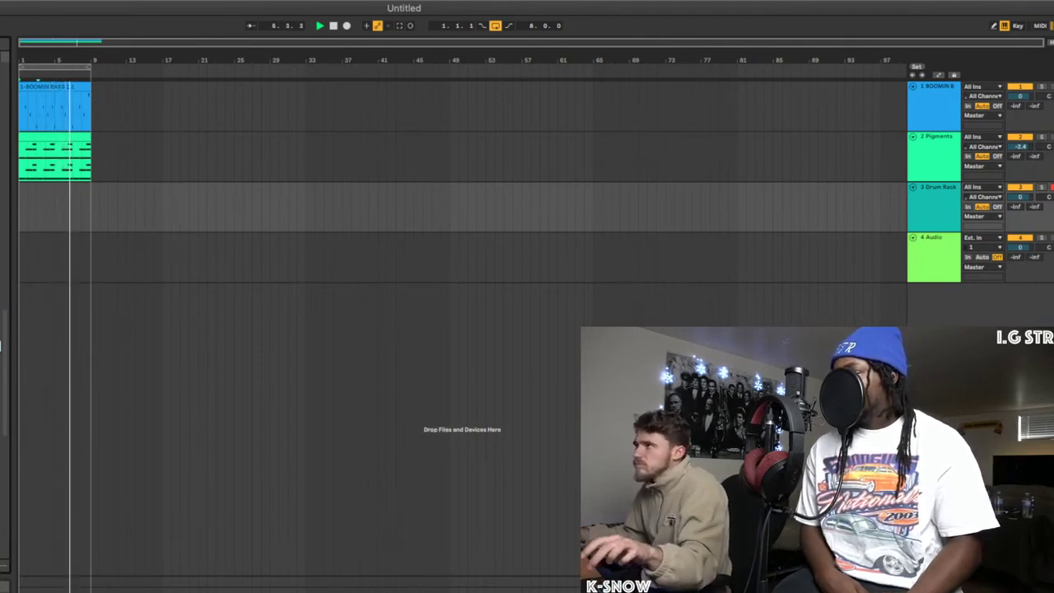
# - Insert a MIDI clip over bars 1 to 9 on the Drum Rack track and fill it with one drum hit per bar
pyautogui.moveTo(91, 207); pyautogui.dragTo(19, 207)
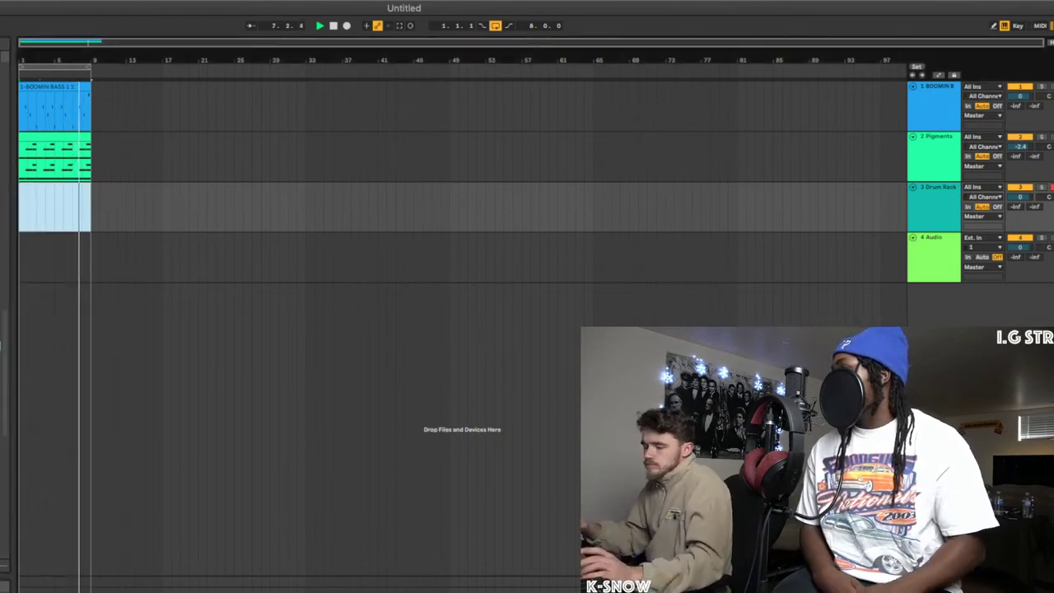
pyautogui.press('super+shift+m')
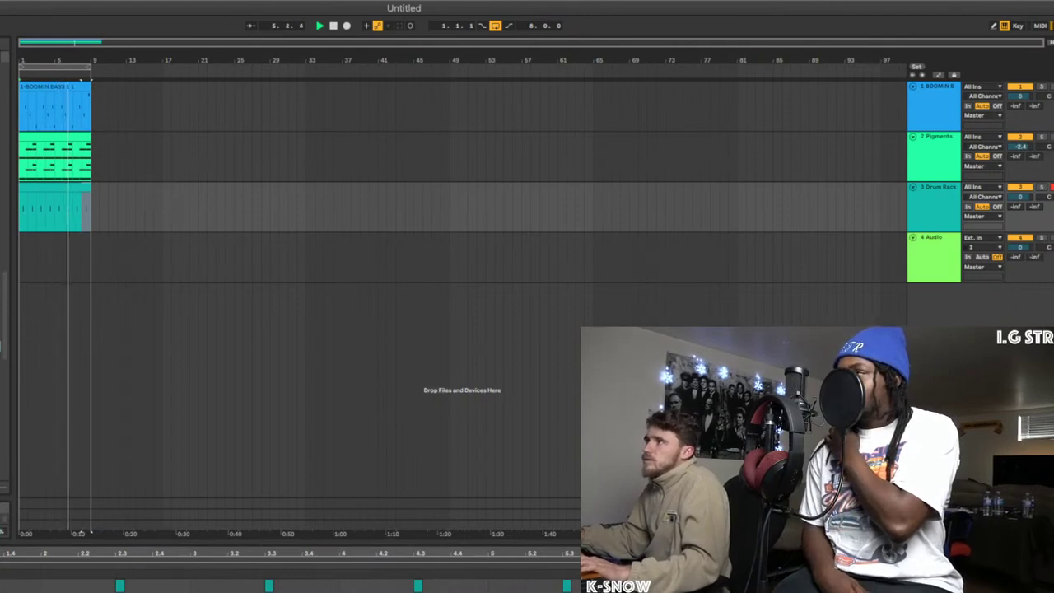
pyautogui.click(81, 187)
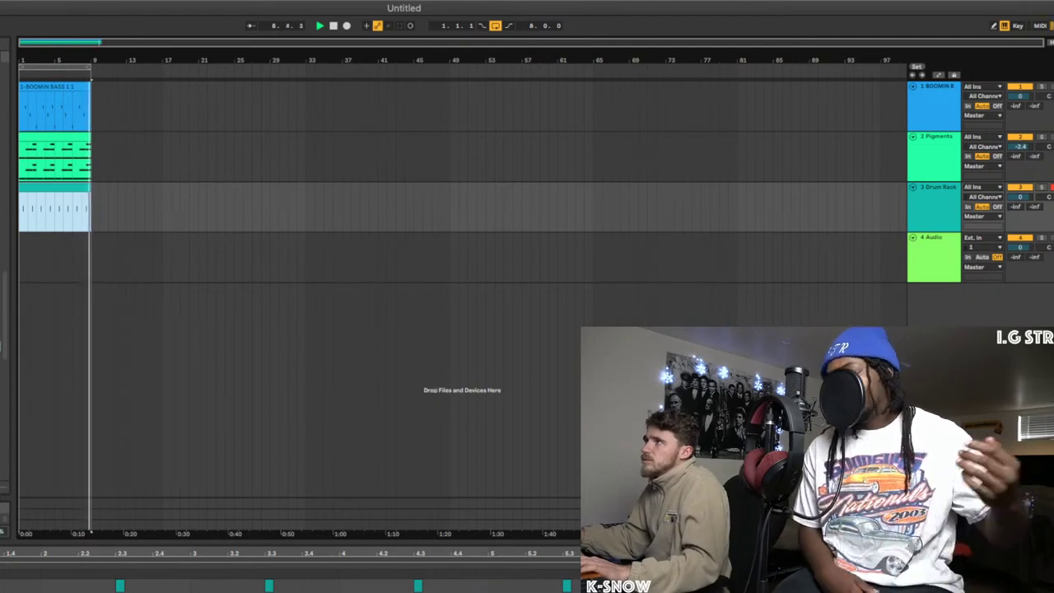
# - Set the Pigments track volume to -2.6 dB
pyautogui.doubleClick(937, 137)
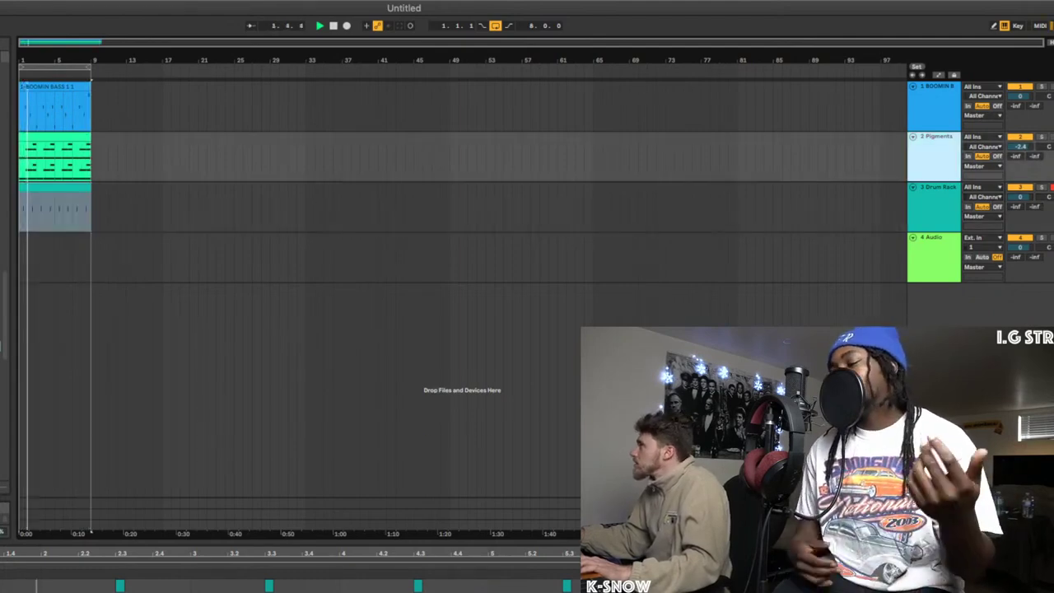
pyautogui.moveTo(1019, 147); pyautogui.dragTo(1020, 150)
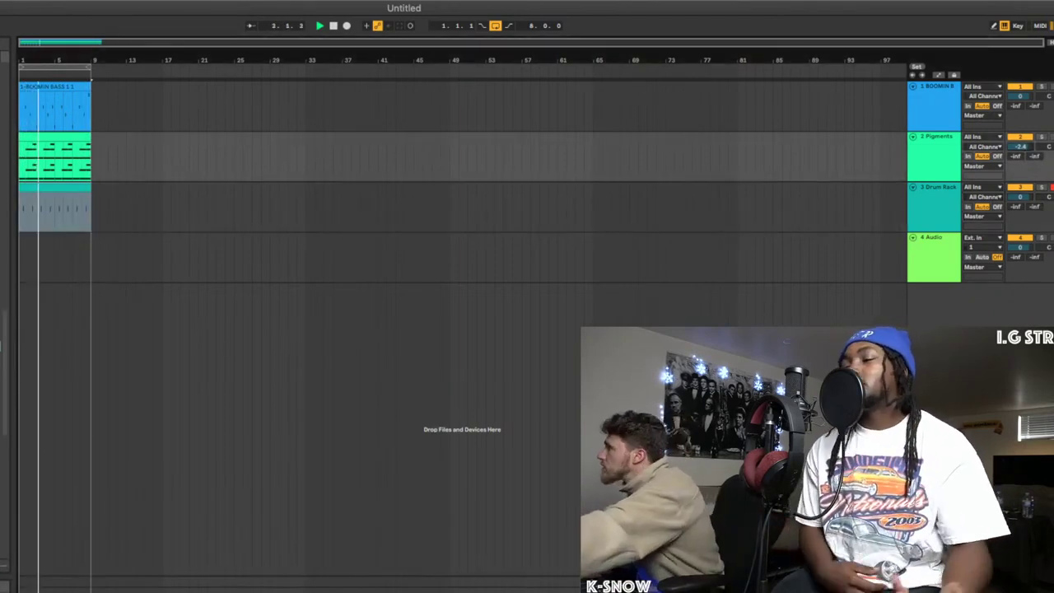
# - Add a denser pattern of drum hits across all eight bars of the Drum Rack clip
pyautogui.click(937, 187)
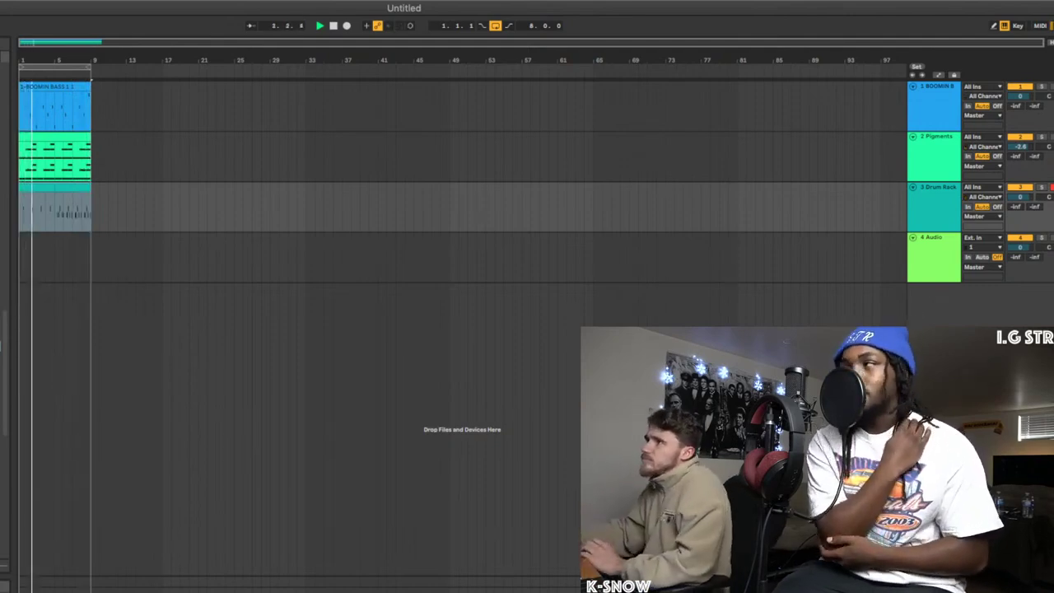
pyautogui.hotkey('shift', 'Tab')
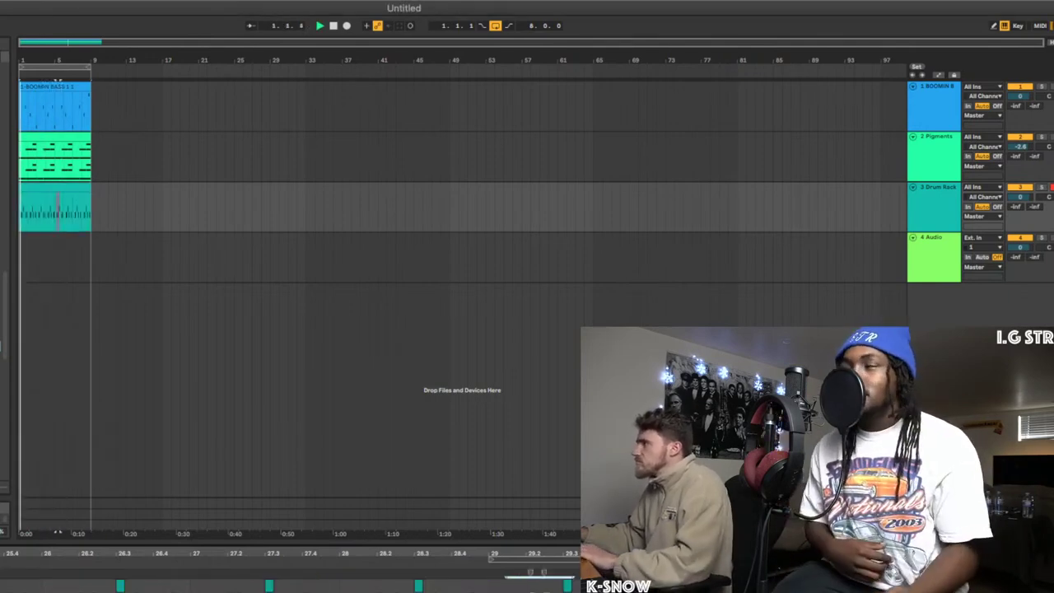
# - Add another layer of drum hits above the existing pattern across bars 1 to 9 of the Drum Rack clip
pyautogui.press('space')
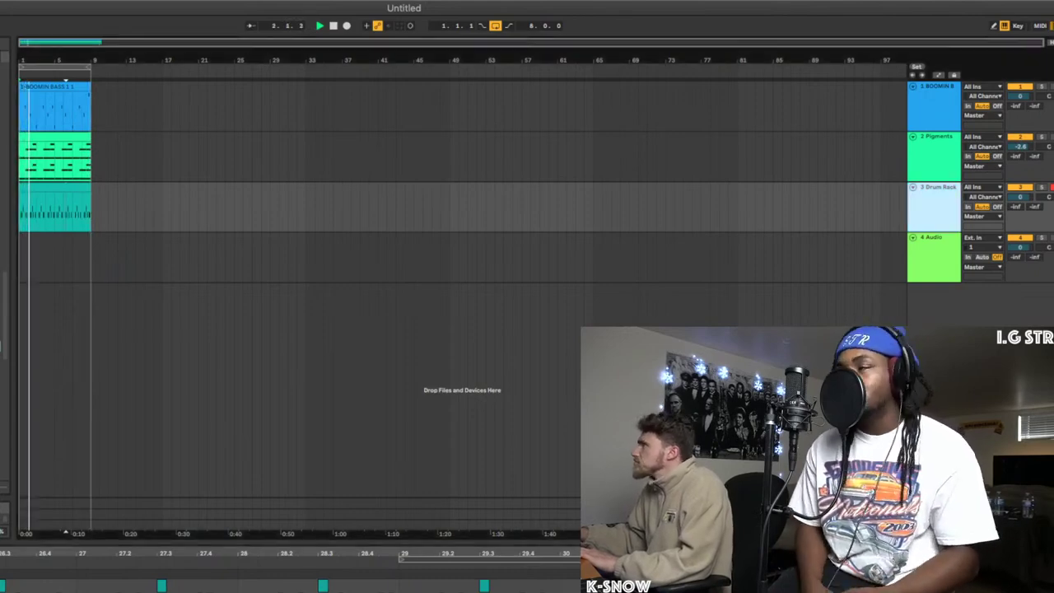
pyautogui.press('super+alt+l')
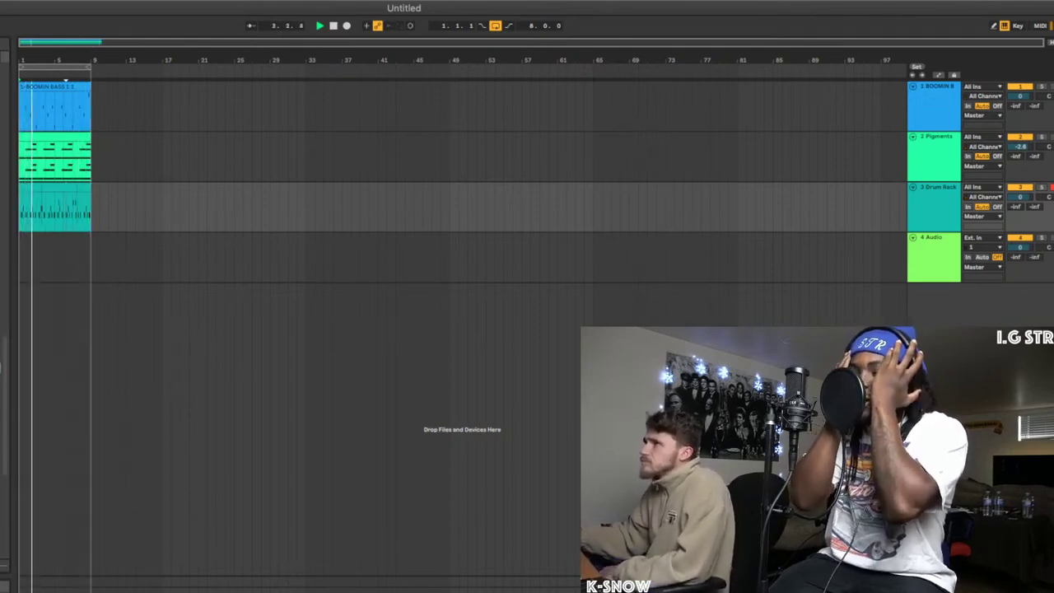
pyautogui.moveTo(77, 212)
pyautogui.mouseDown()
pyautogui.moveTo(19, 212)
pyautogui.moveTo(91, 212)
pyautogui.mouseUp()
pyautogui.hotkey('shift', 'Tab')
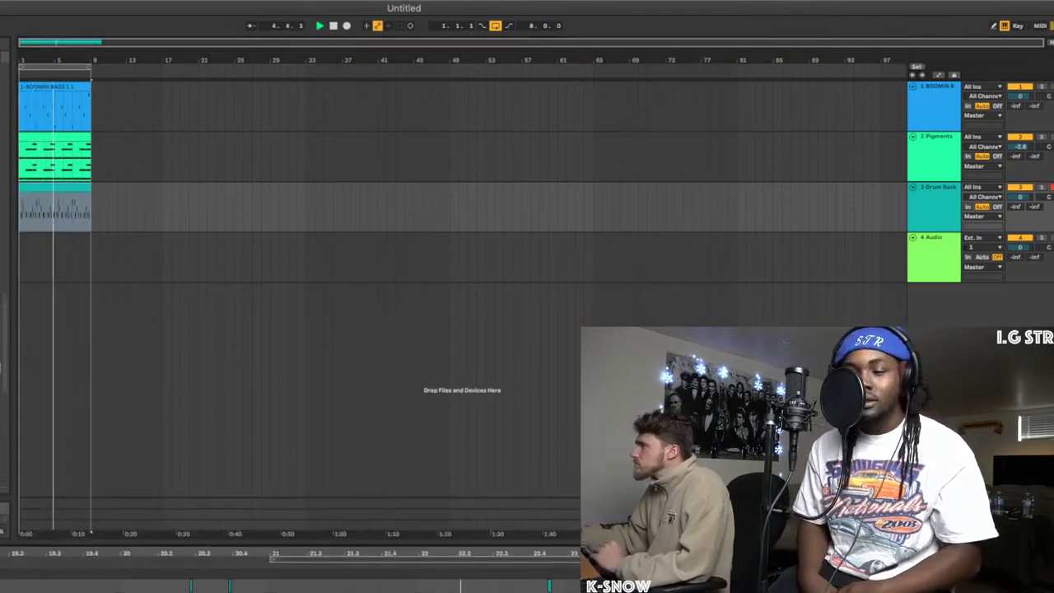
# - Select the whole Drum Rack clip over bars 1 to 9 and display its notes
pyautogui.click(56, 212)
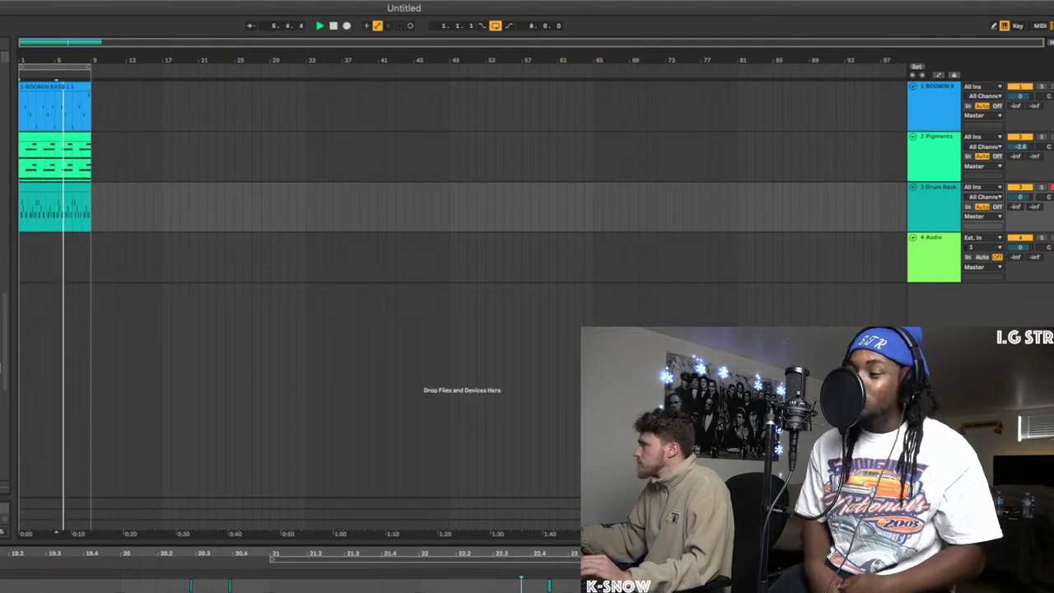
pyautogui.moveTo(77, 211); pyautogui.dragTo(19, 212)
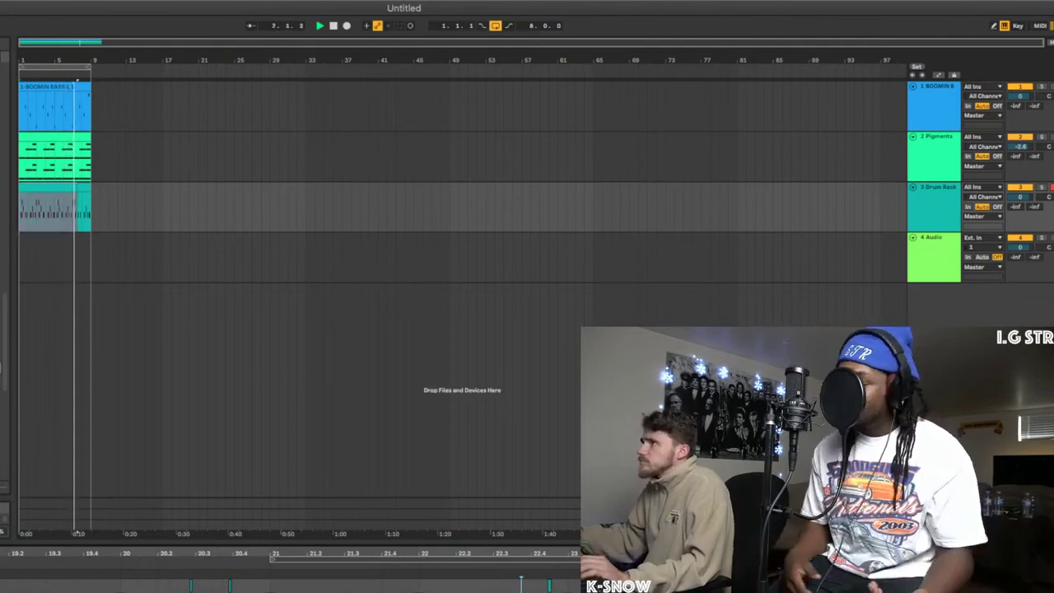
pyautogui.moveTo(89, 212); pyautogui.dragTo(19, 211)
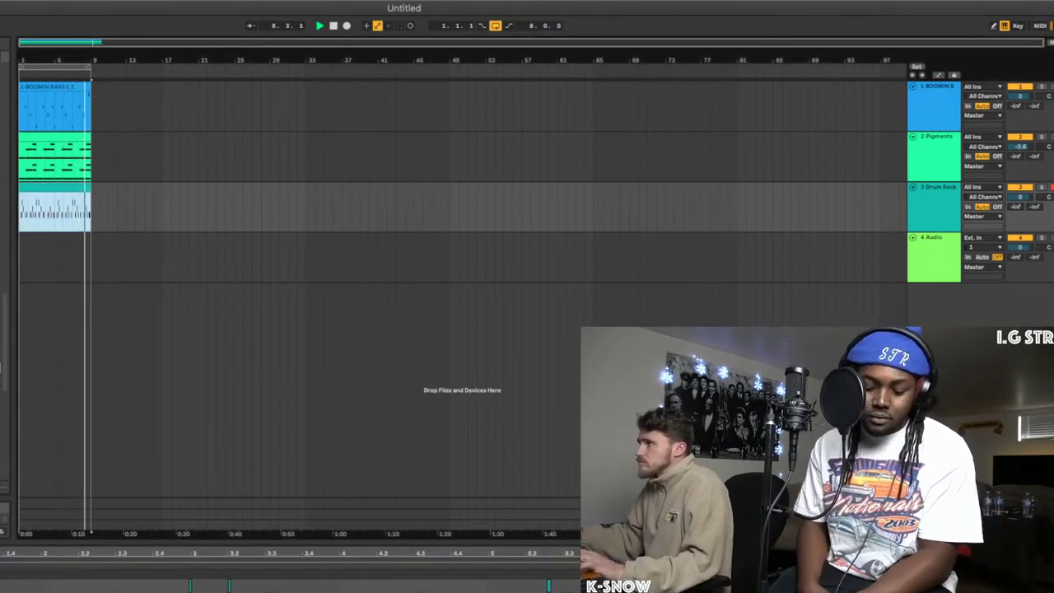
pyautogui.click(47, 211)
pyautogui.click(48, 187)
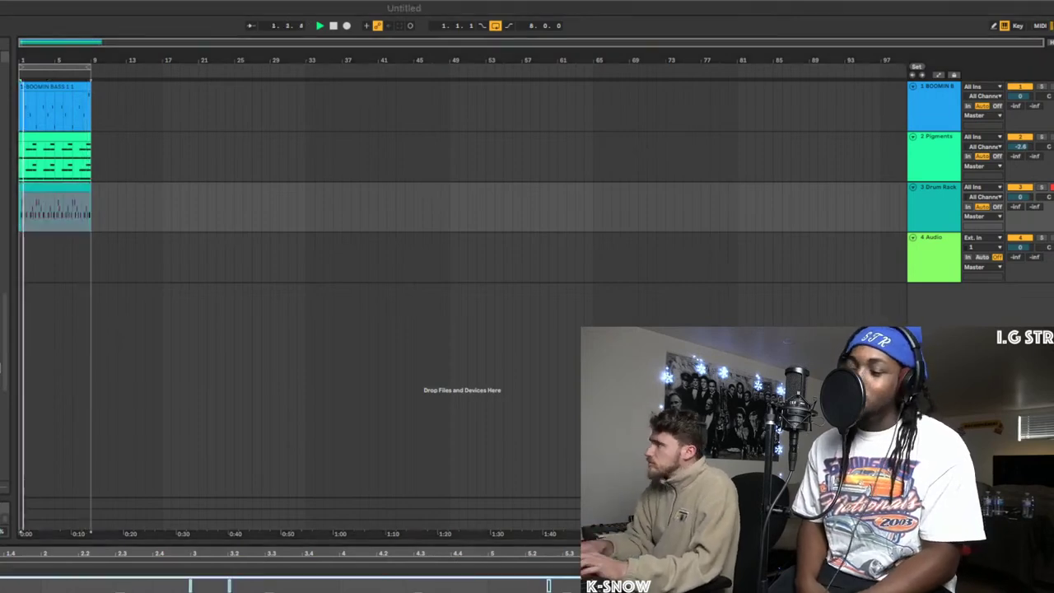
pyautogui.click(48, 212)
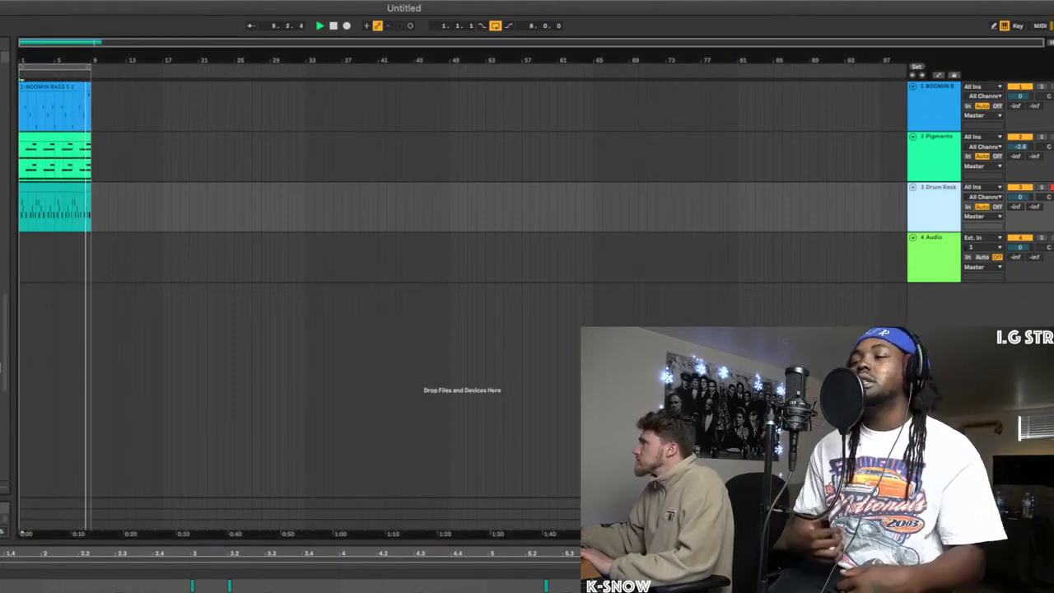
# - Set the Pigments track volume to -3.0 dB
pyautogui.click(934, 106)
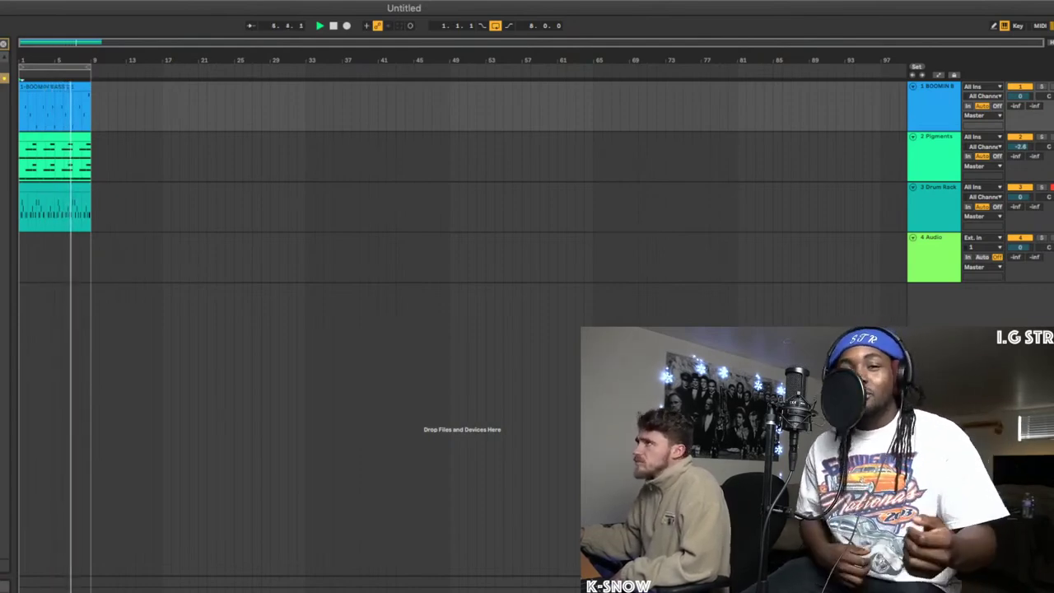
pyautogui.click(936, 137)
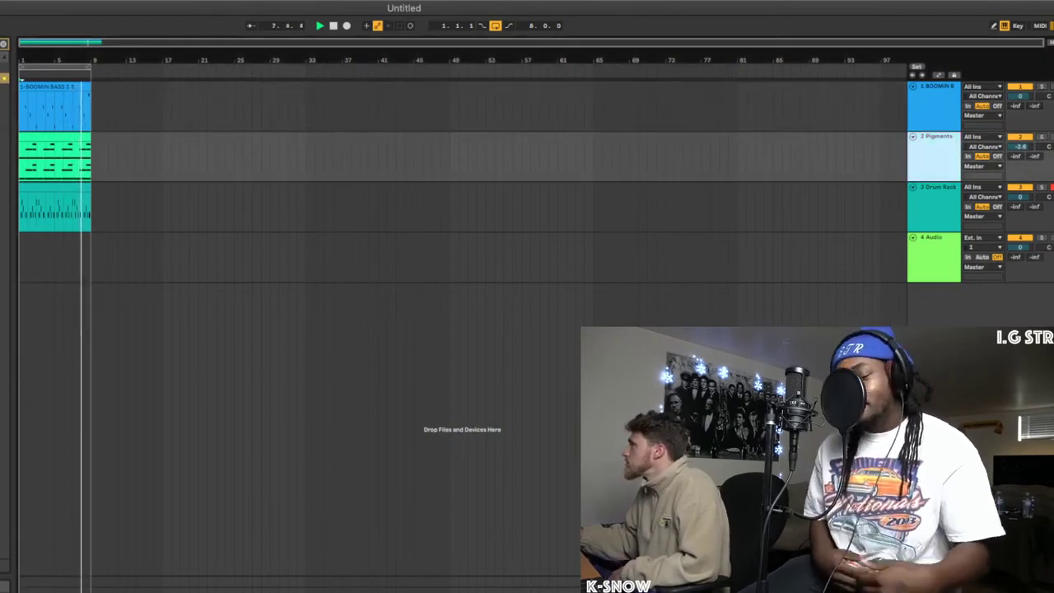
pyautogui.moveTo(1019, 147); pyautogui.dragTo(1019, 151)
pyautogui.click(1020, 196)
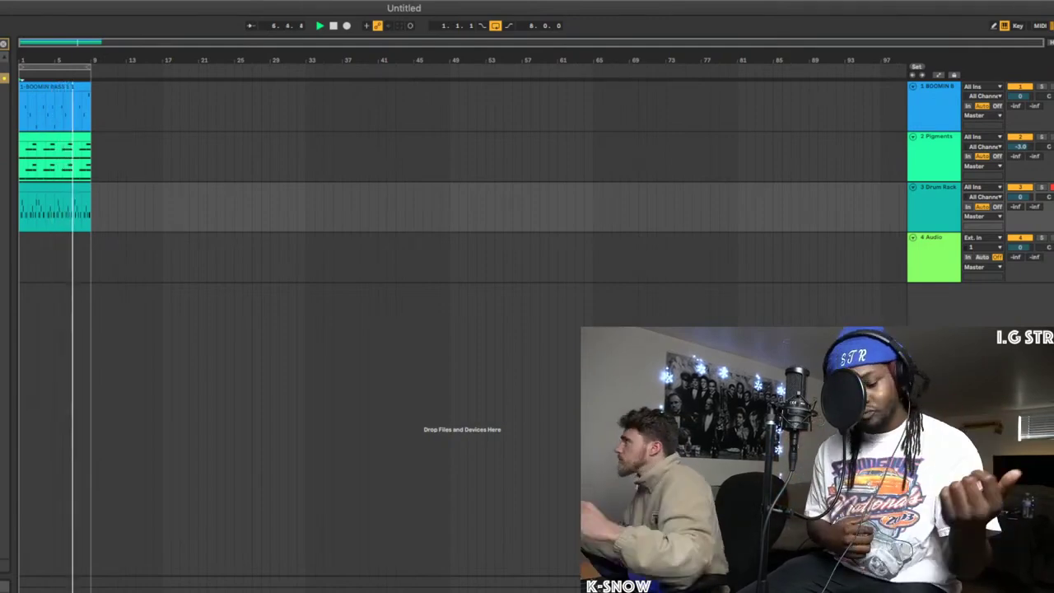
# - Insert a new MIDI track directly below Pigments and load Omnisphere onto it
pyautogui.click(934, 106)
pyautogui.click(934, 156)
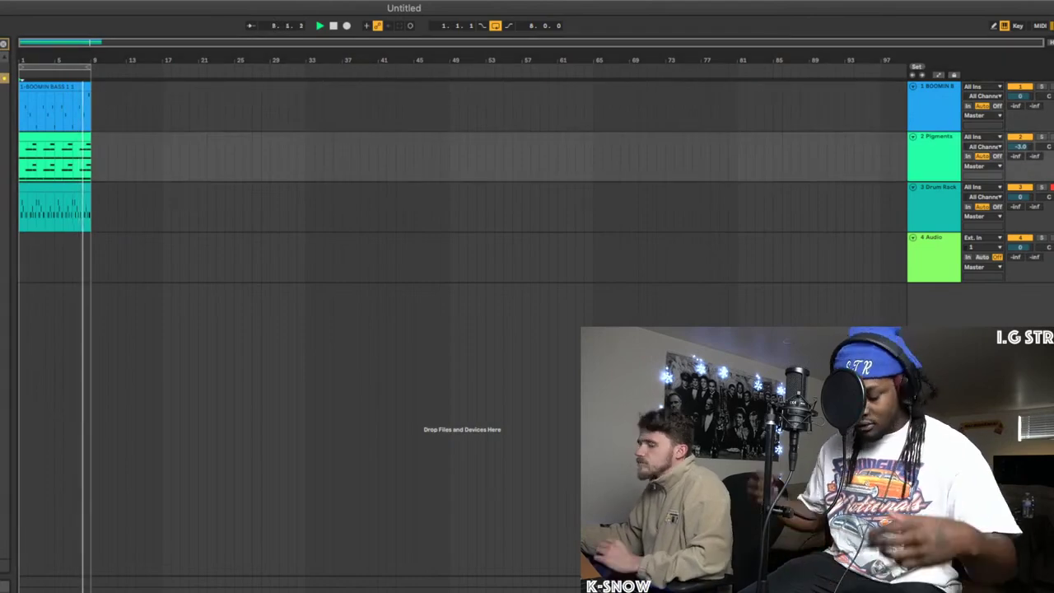
pyautogui.press('super+shift+t')
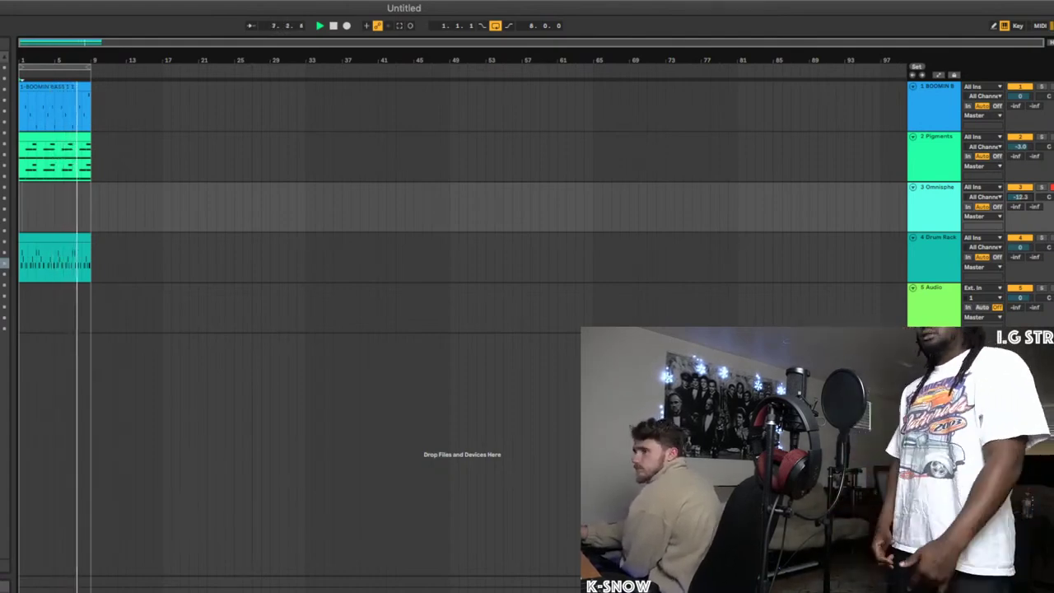
# - Remove Omnisphere from the third track and load a fresh instance of it there
pyautogui.press('Delete')
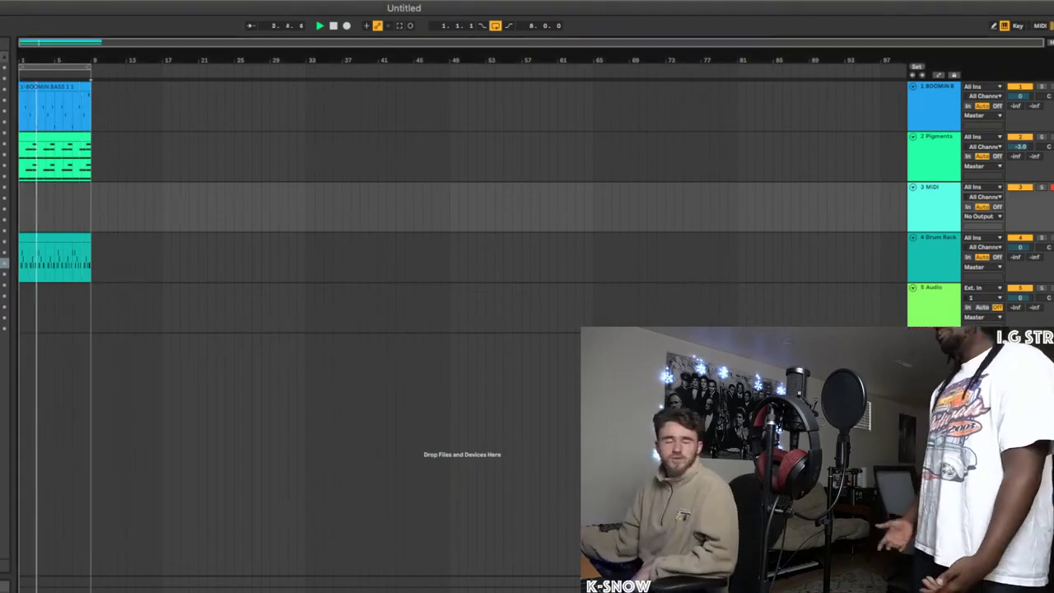
pyautogui.click(47, 86)
pyautogui.moveTo(25, 107); pyautogui.dragTo(25, 308)
pyautogui.click(252, 257)
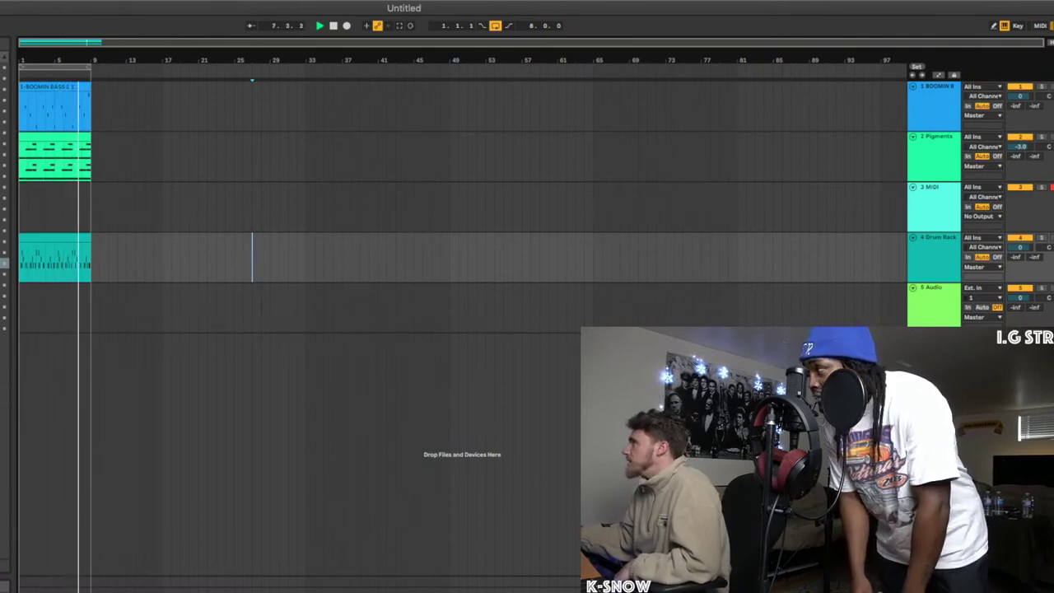
pyautogui.click(933, 187)
pyautogui.click(4, 263)
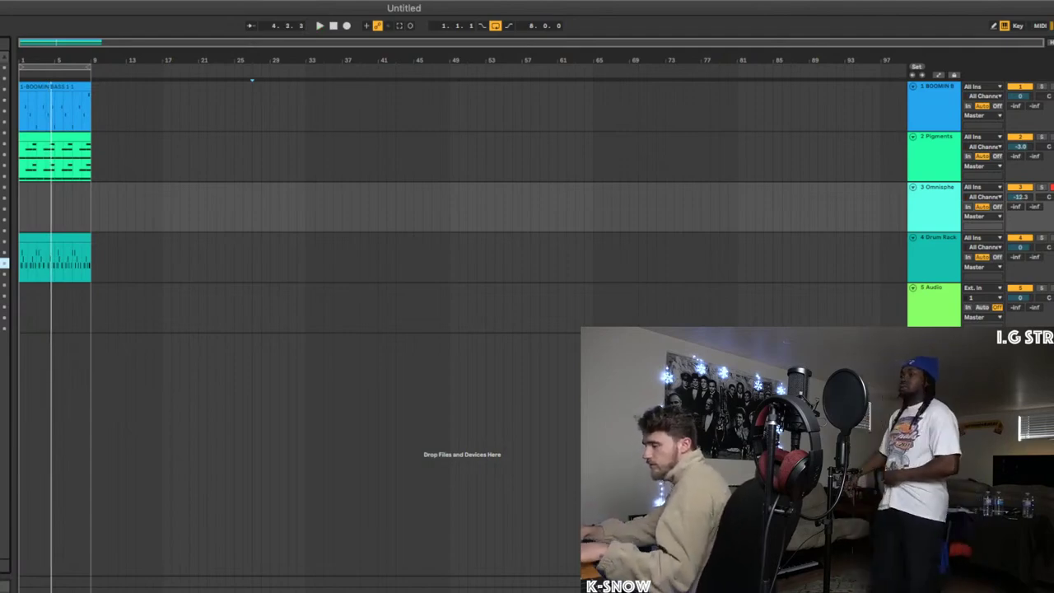
# - Record an Omnisphere MIDI part over bars 1 to 9 on the third track and stop recording
pyautogui.press('F9')
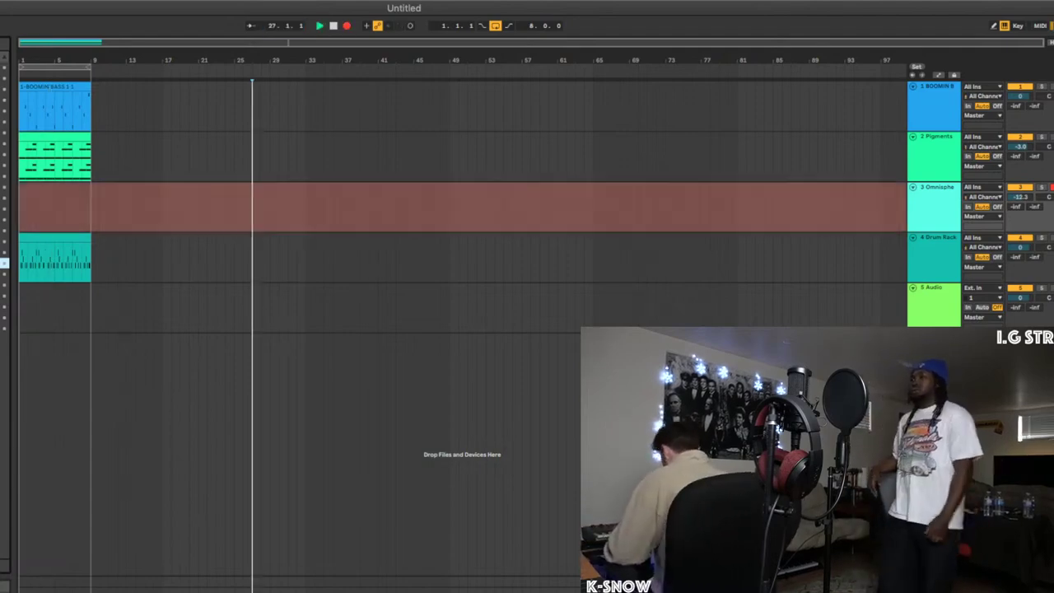
pyautogui.press('space')
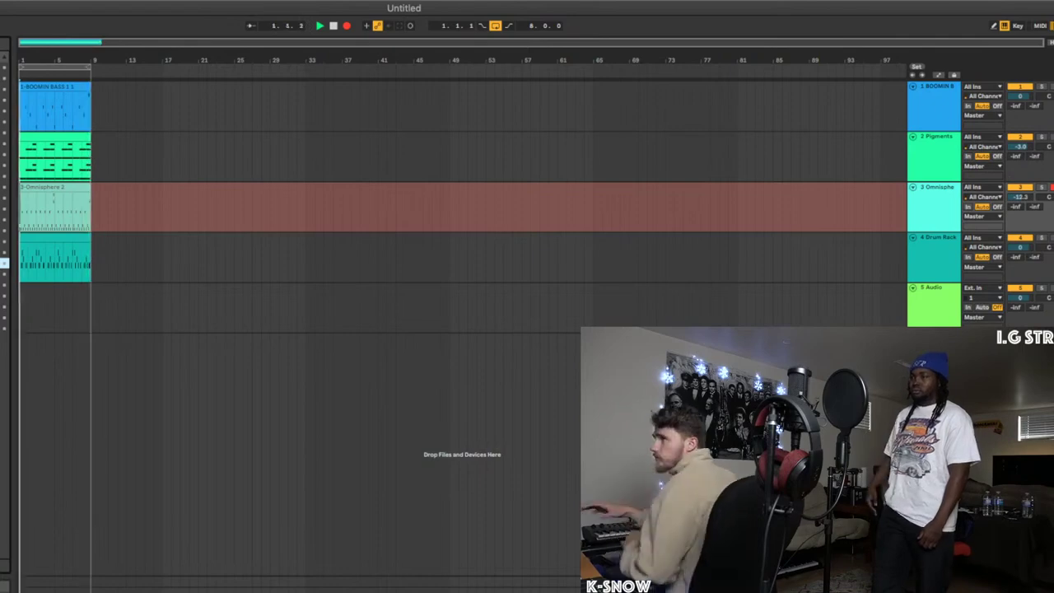
pyautogui.press('space')
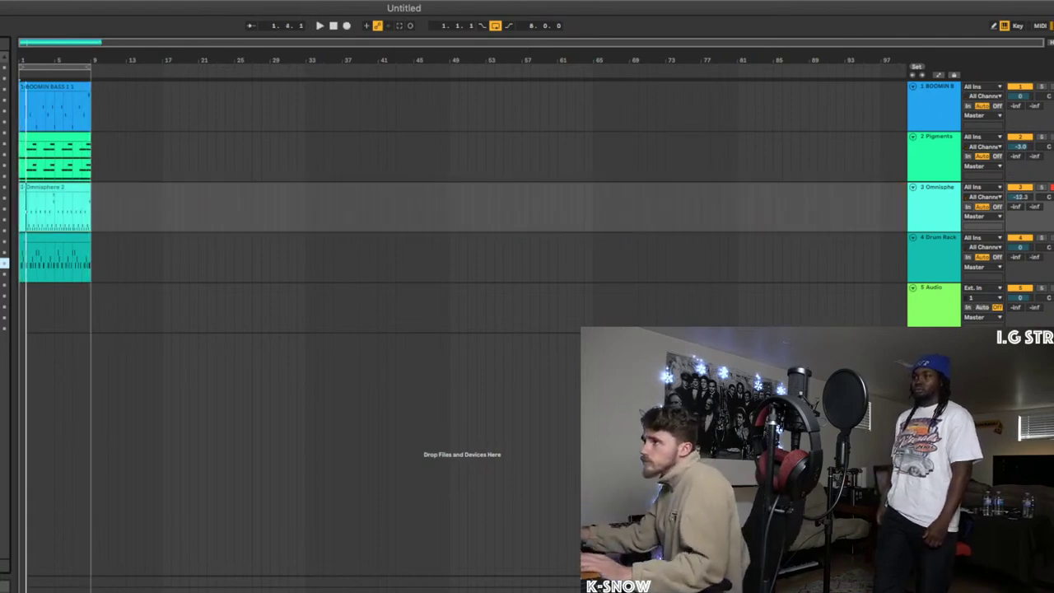
# - Replace bars 1 to 5 of the Omnisphere clip with a copy of its second half
pyautogui.moveTo(55, 210); pyautogui.dragTo(20, 210)
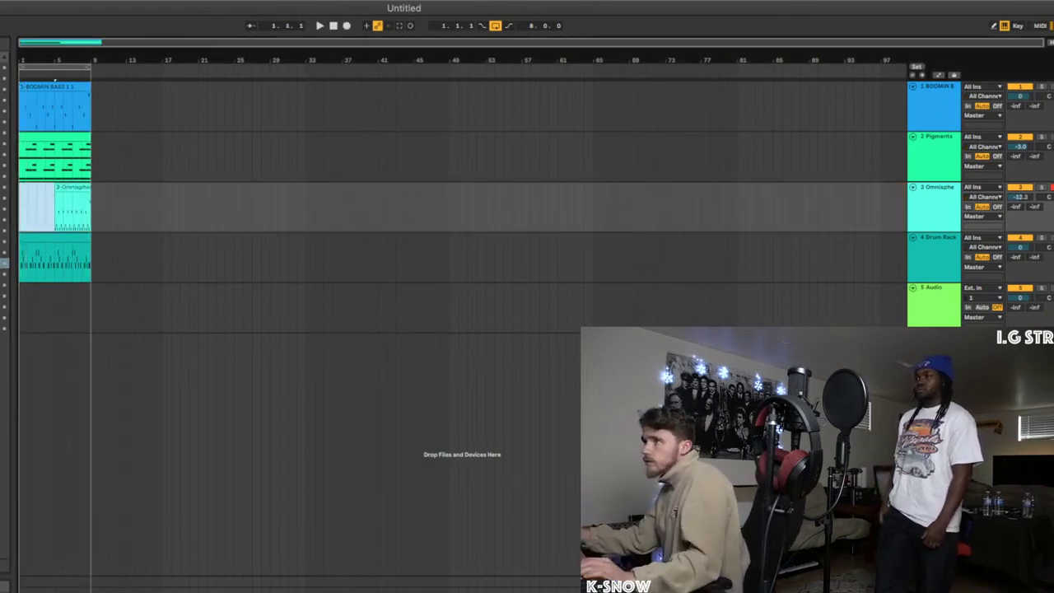
pyautogui.press('Delete')
pyautogui.click(20, 210)
pyautogui.press('super+v')
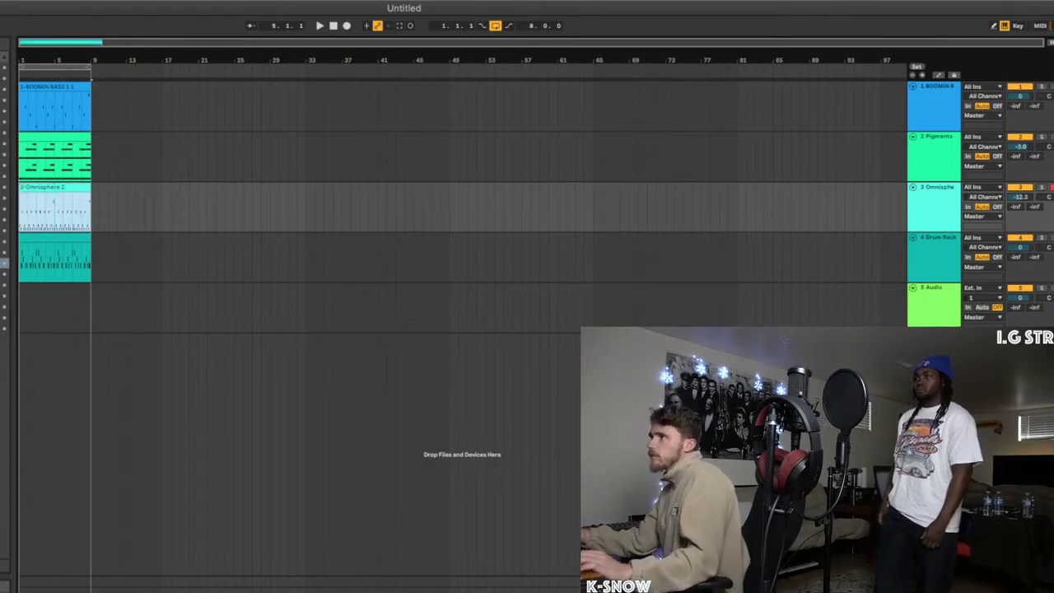
# - Open the Omnisphere clip's notes and undo the last edit
pyautogui.hotkey('shift', 'Tab')
pyautogui.press('space')
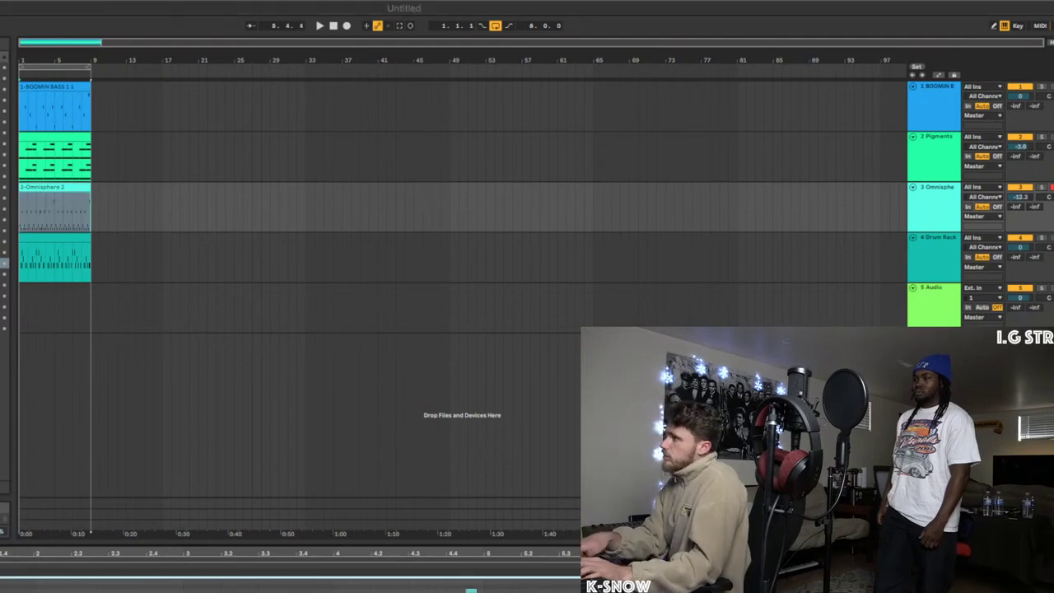
pyautogui.press('super+z')
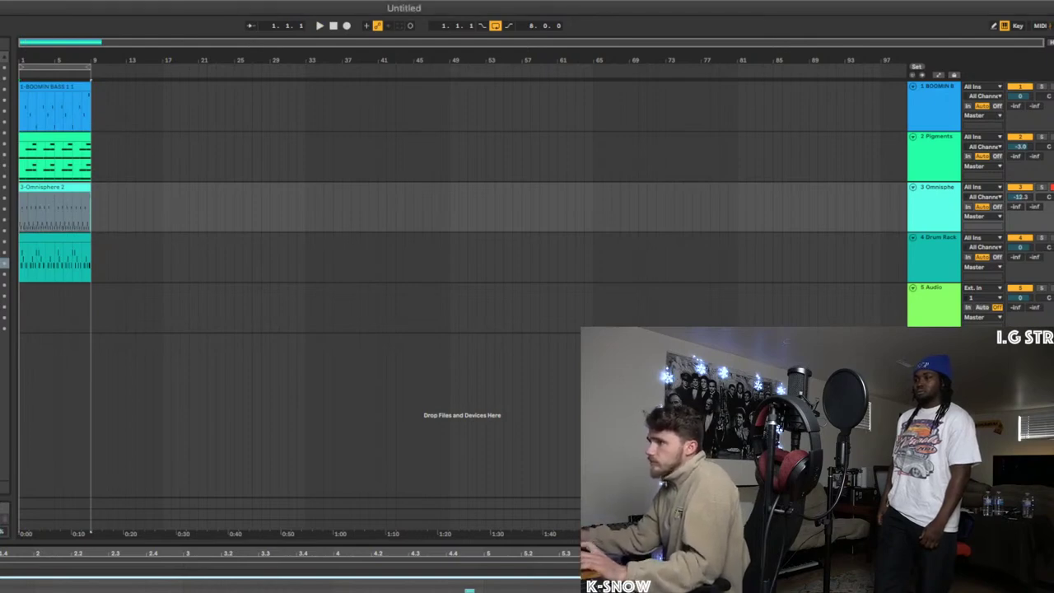
# - While the loop plays, set Omnisphere's volume to -7.9 dB and mute the Pigments track with its volume at -6.4 dB
pyautogui.press('space')
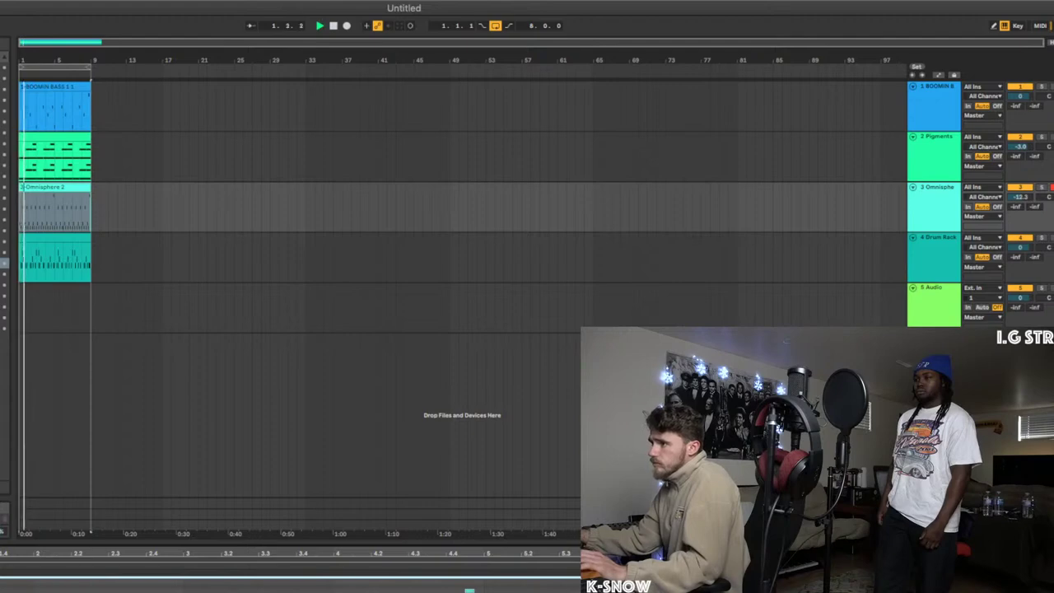
pyautogui.press('space')
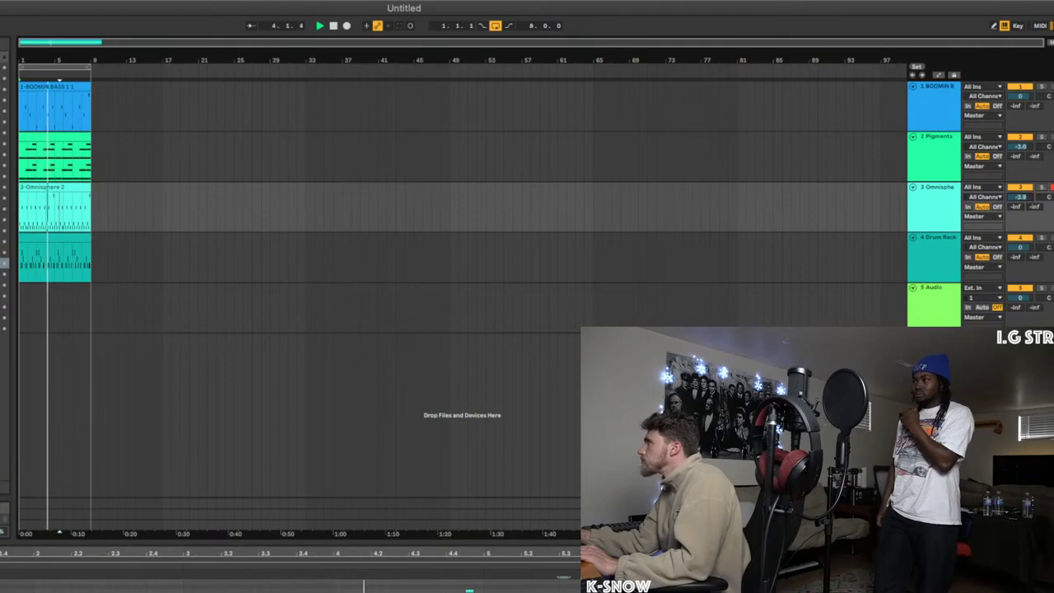
pyautogui.click(936, 198)
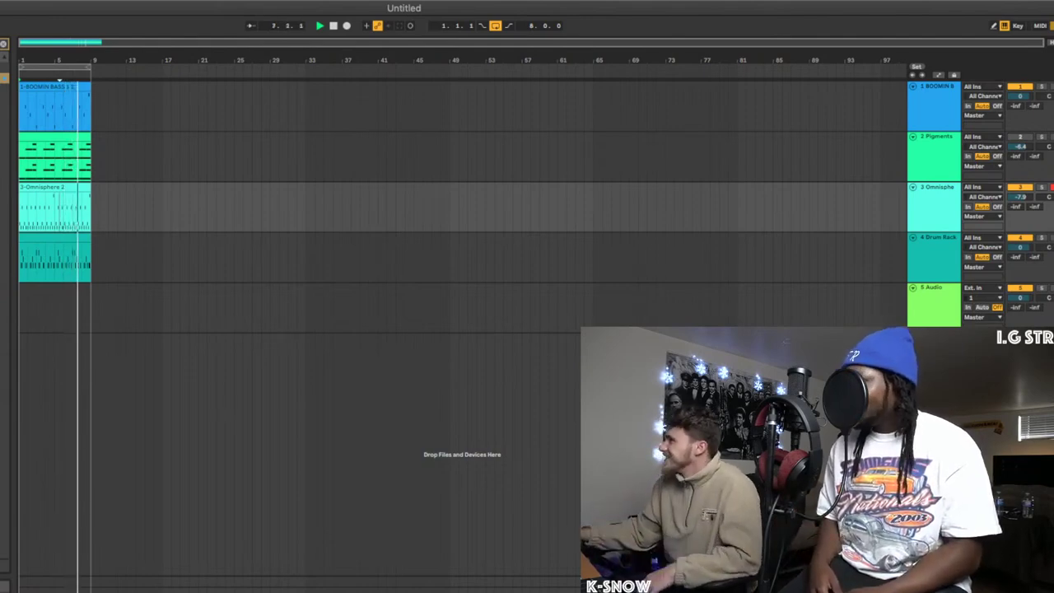
# - Insert a new MIDI track below the Drum Rack track and move it between Pigments and Omnisphere
pyautogui.click(934, 237)
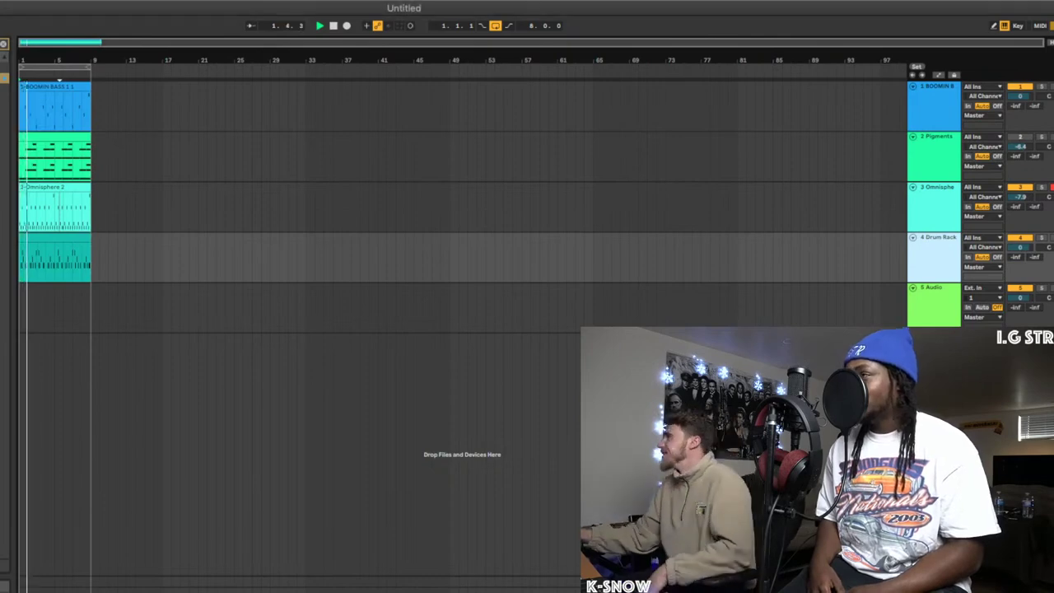
pyautogui.press('Up')
pyautogui.press('Down')
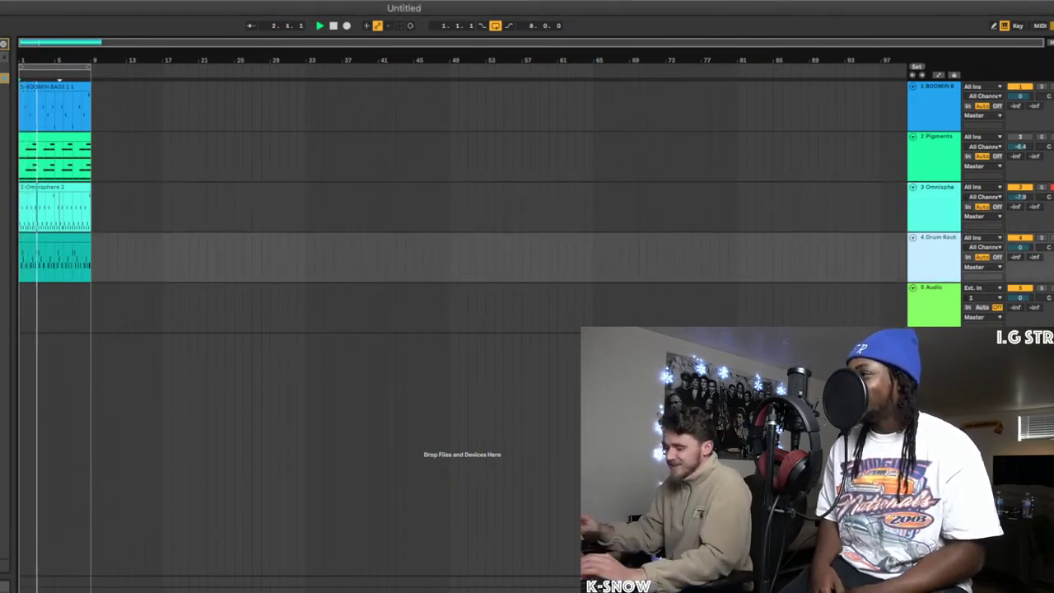
pyautogui.hotkey('ctrl', 'shift', 't')
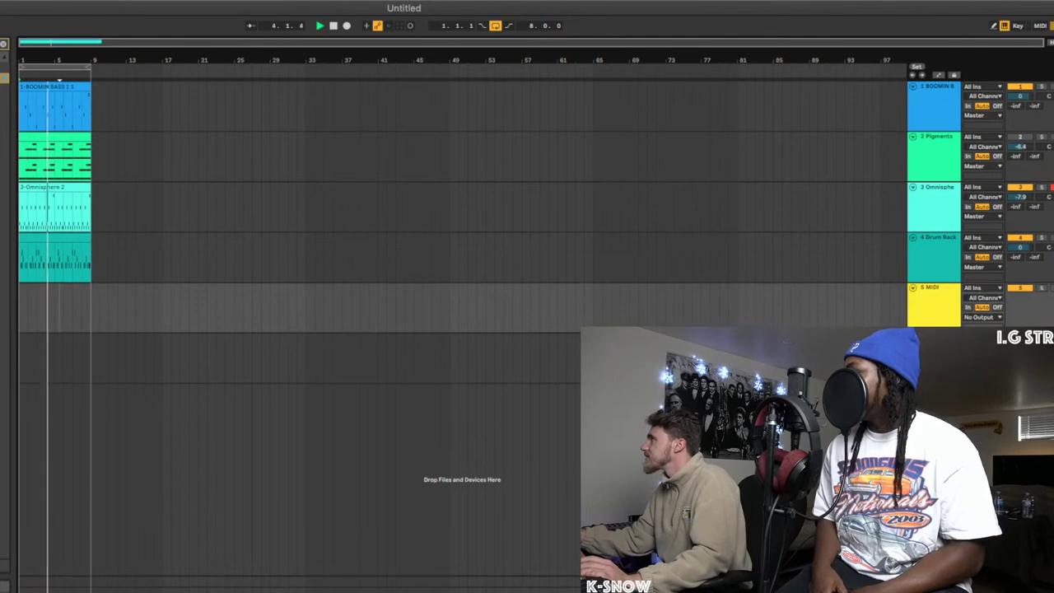
pyautogui.moveTo(934, 288); pyautogui.dragTo(934, 182)
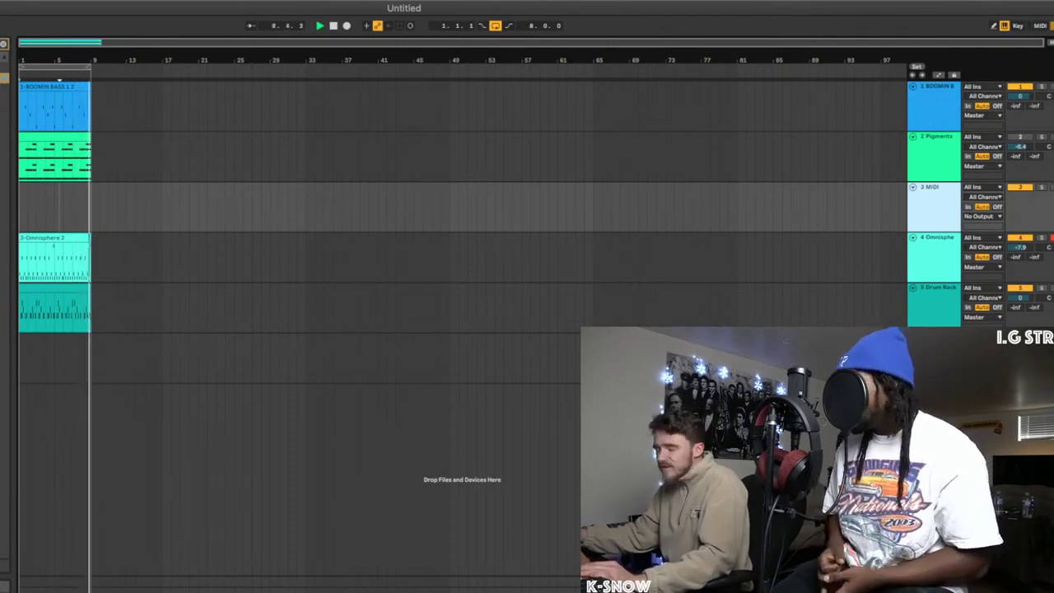
# - Unmute the Pigments track, select it and restart loop playback
pyautogui.press('super+z')
pyautogui.press('super+z')
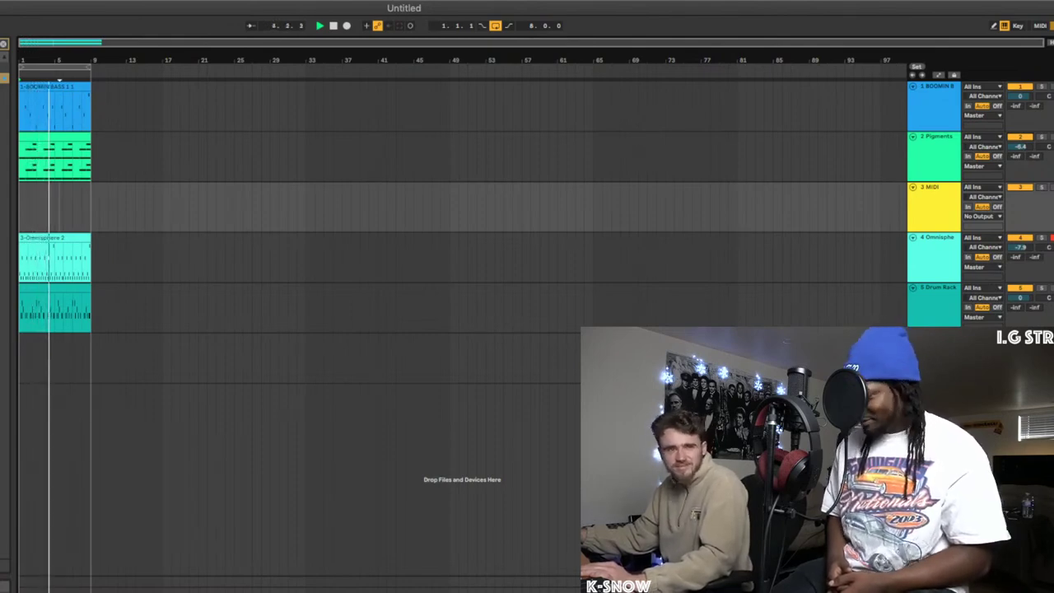
pyautogui.click(934, 155)
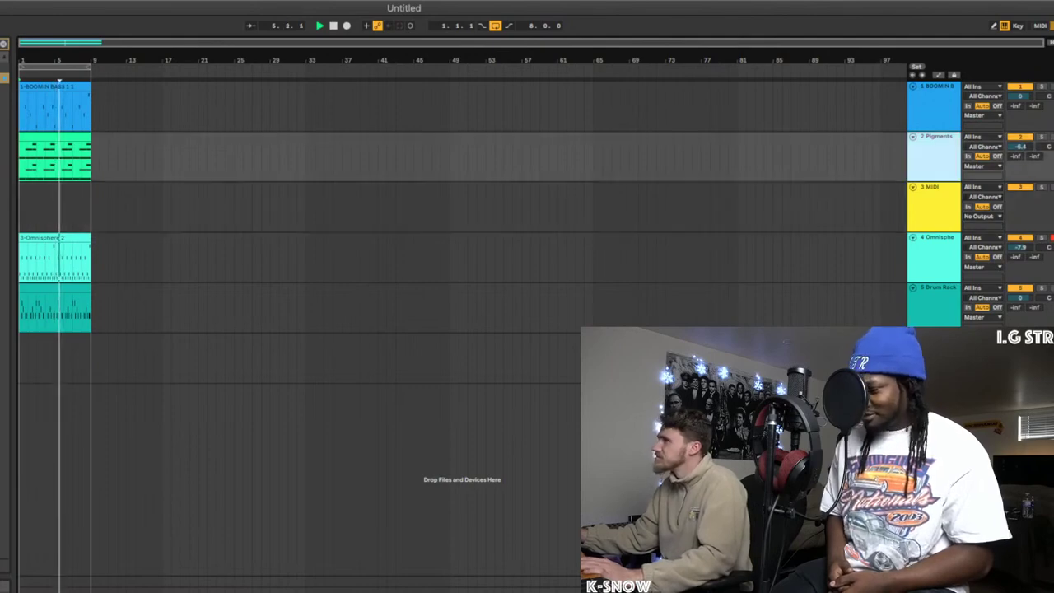
pyautogui.press('space')
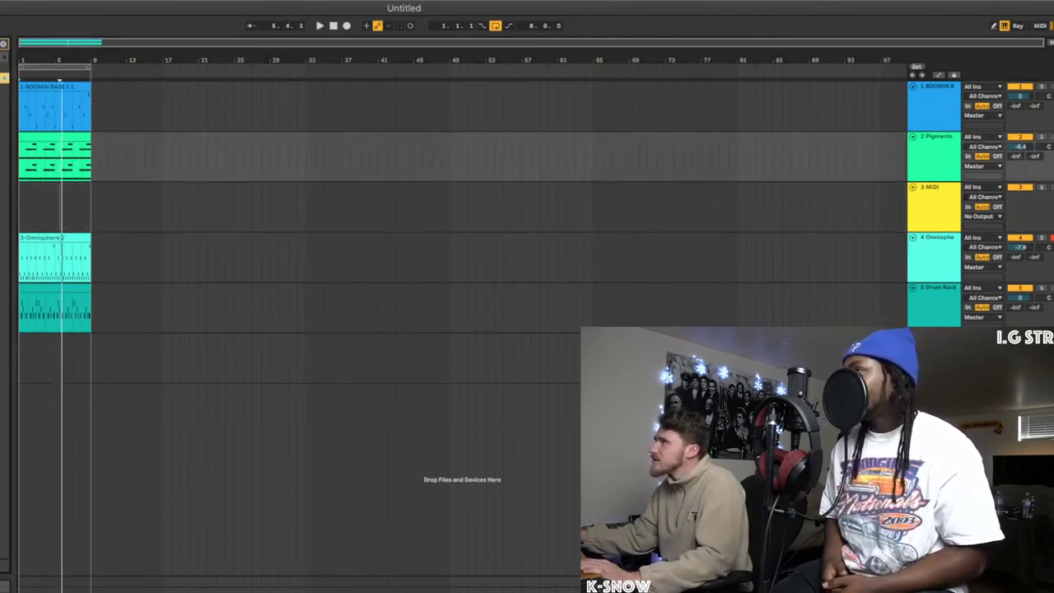
pyautogui.press('space')
# - View the Pigments clip's notes and switch the selection to the Drum Rack clip
pyautogui.doubleClick(54, 137)
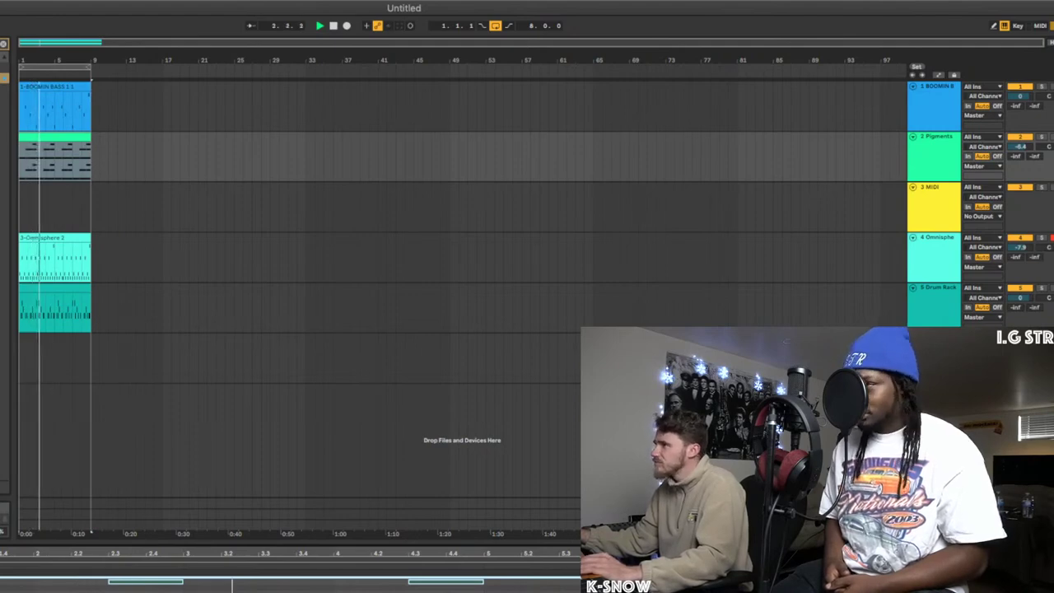
pyautogui.click(55, 288)
pyautogui.hotkey('shift', 'Tab')
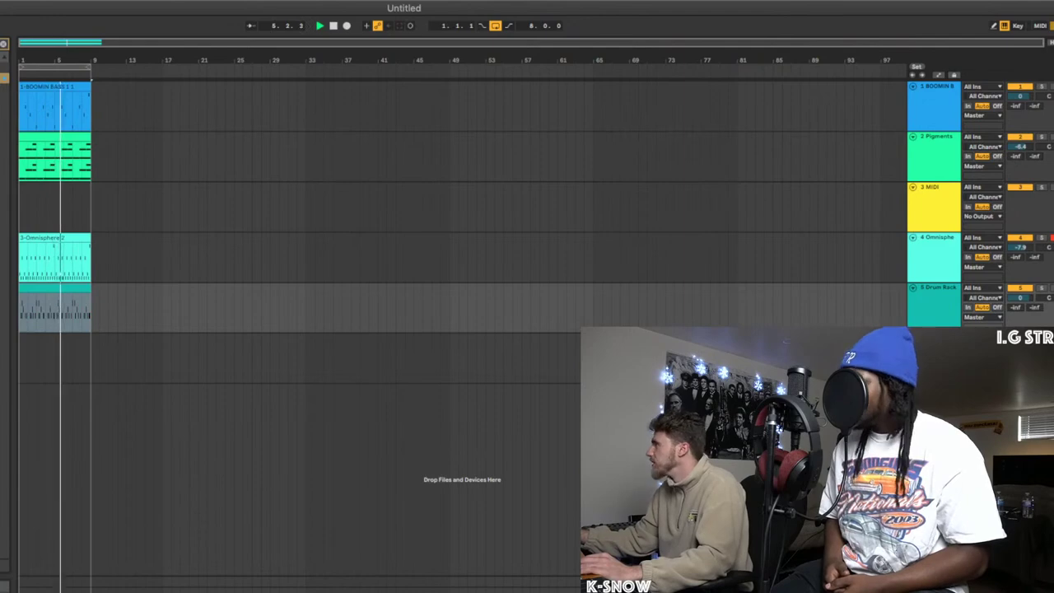
# - Review the Pigments clip's notes during playback, close the note view and stop playback
pyautogui.click(935, 137)
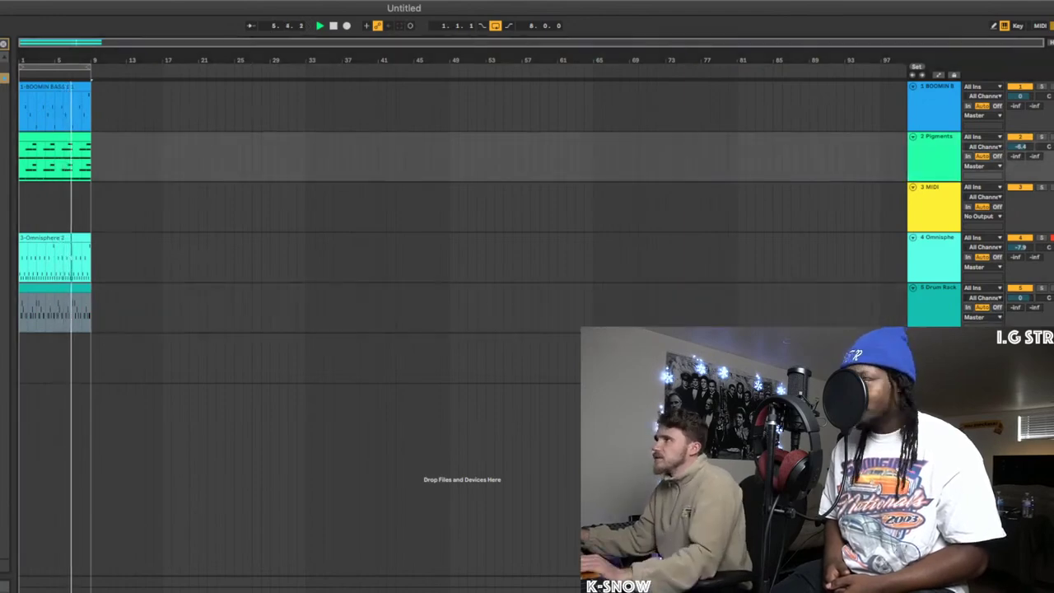
pyautogui.doubleClick(55, 137)
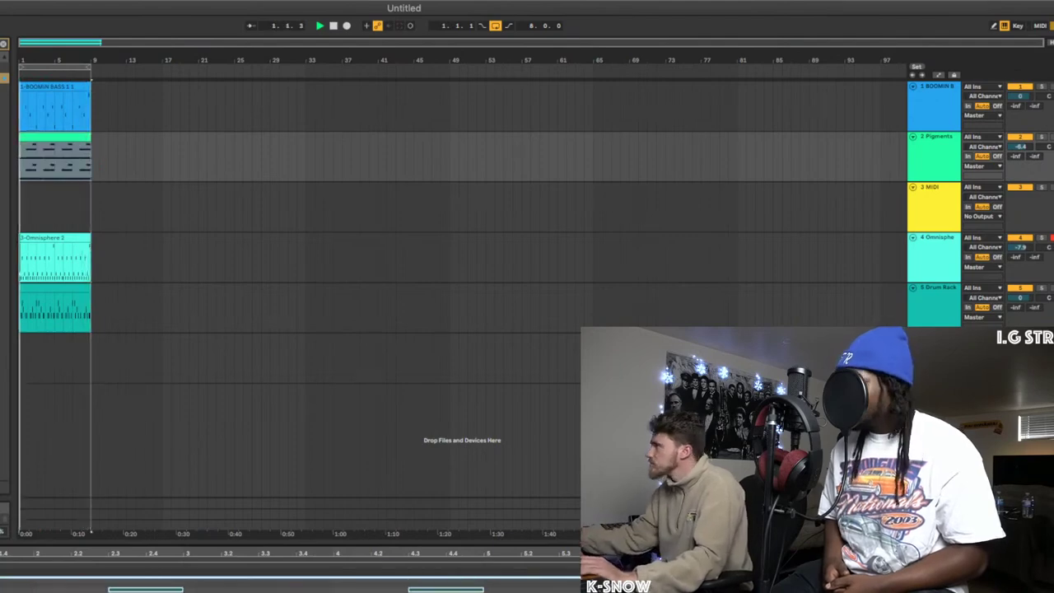
pyautogui.click(193, 584)
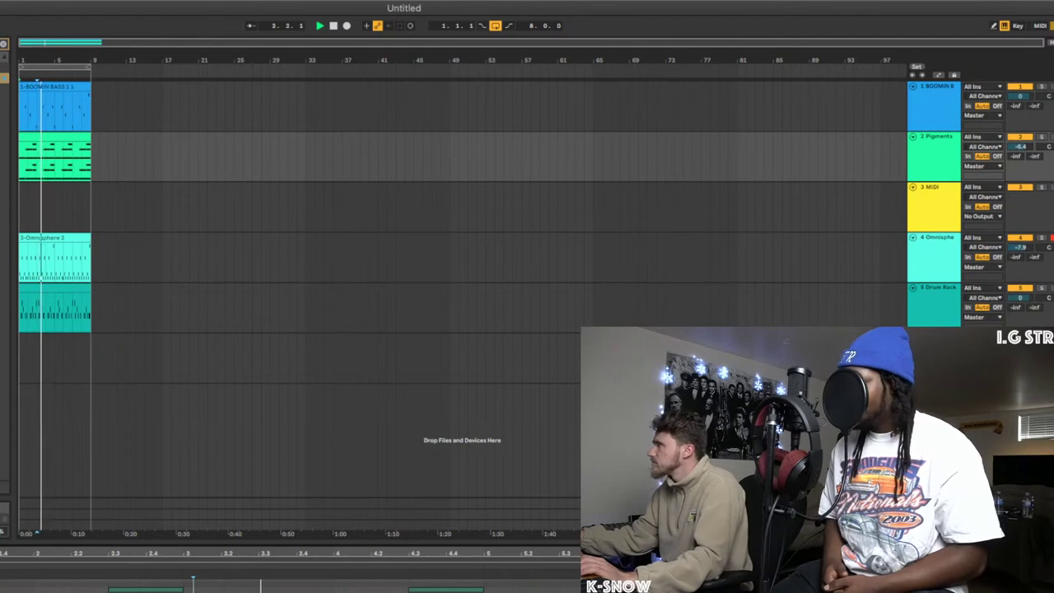
pyautogui.hotkey('shift', 'Tab')
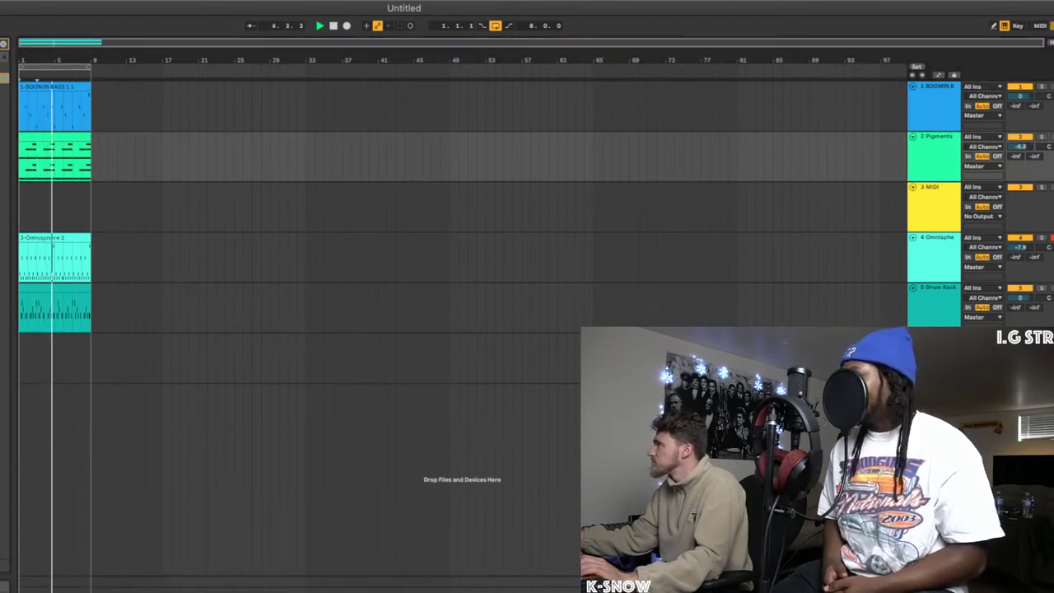
pyautogui.press('space')
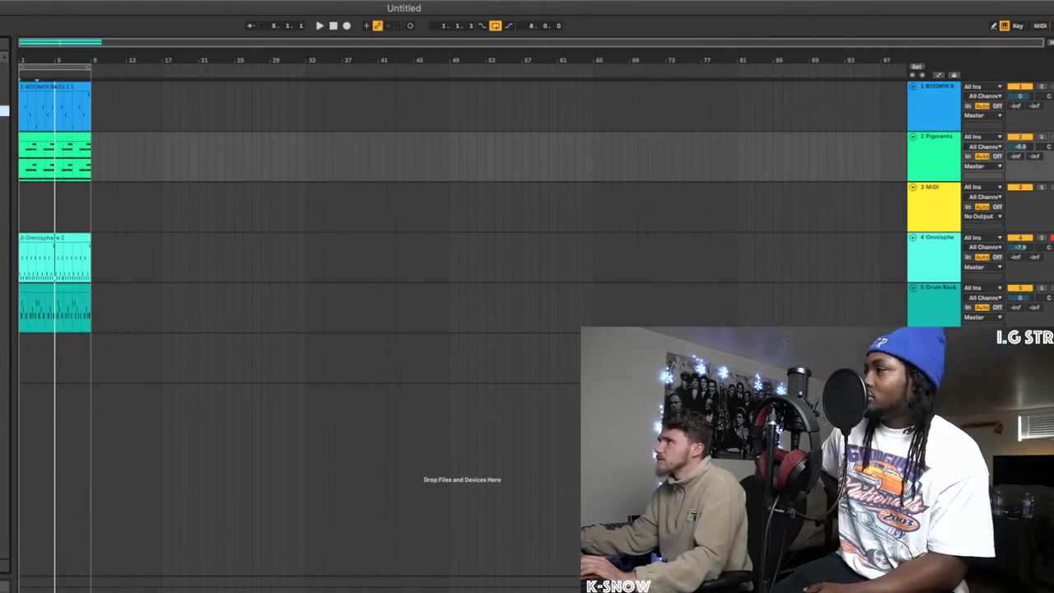
# - Select the eight-bar clips from BOOMIN BASS through Drum Rack and duplicate them seven times, filling the arrangement up to bar 65
pyautogui.click(54, 136)
pyautogui.click(54, 87)
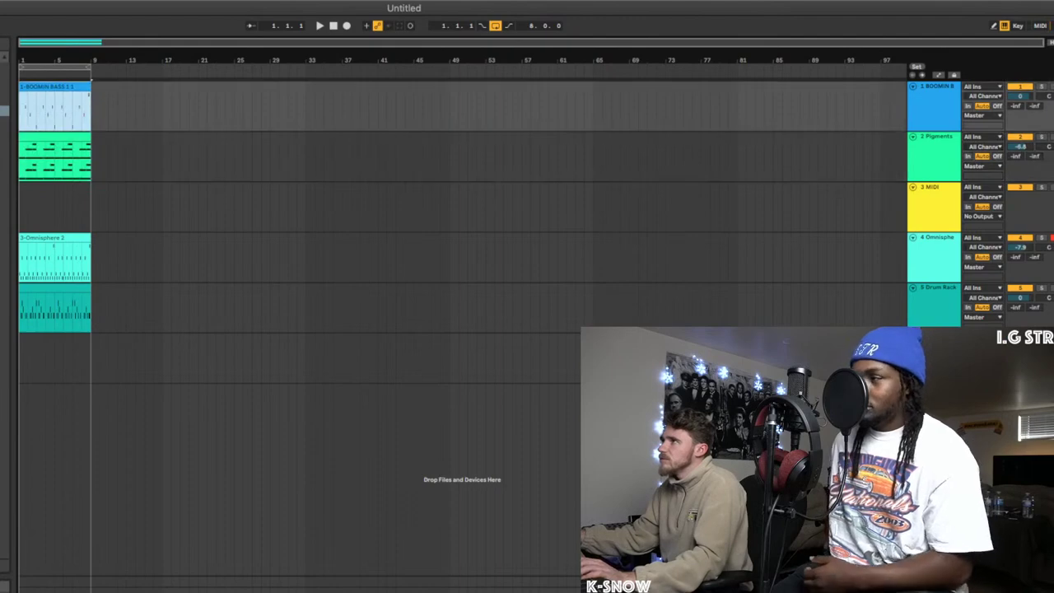
pyautogui.keyDown('shift'); pyautogui.click(54, 288); pyautogui.keyUp('shift')
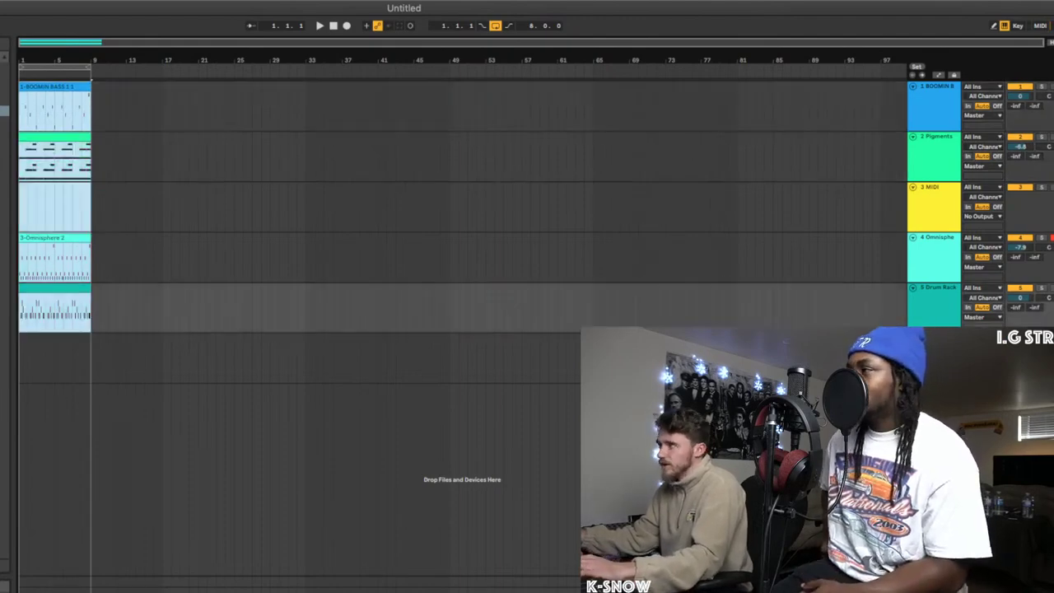
pyautogui.press('super+d')
pyautogui.press('super+d')
pyautogui.press('super+d')
pyautogui.press('super+d')
pyautogui.press('super+d')
pyautogui.press('super+d')
pyautogui.press('super+d')
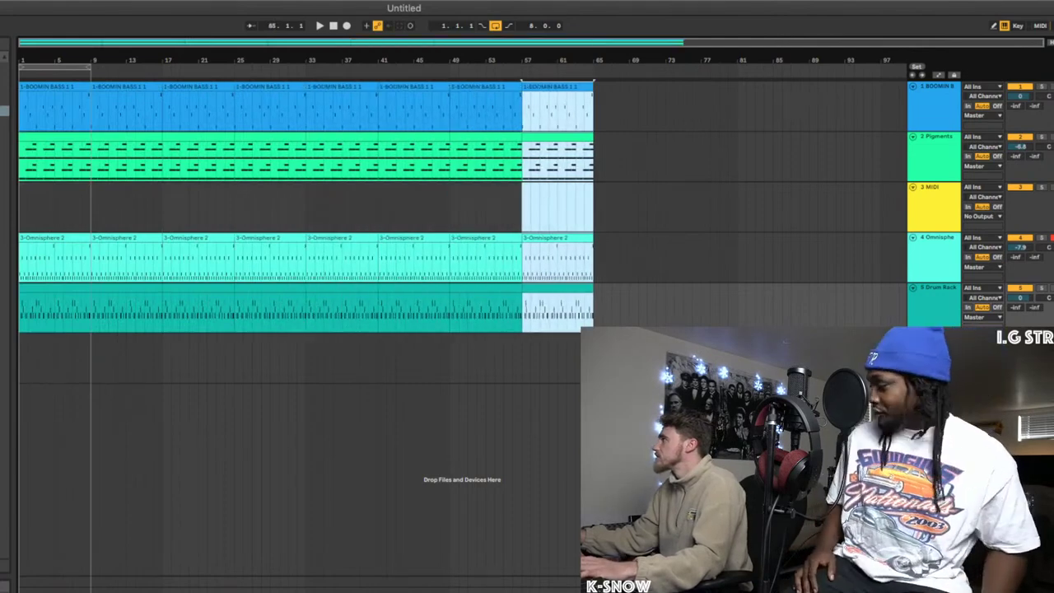
# - Insert a new audio track below the Drum Rack track, put it in its own group and select it
pyautogui.click(936, 302)
pyautogui.press('super+t')
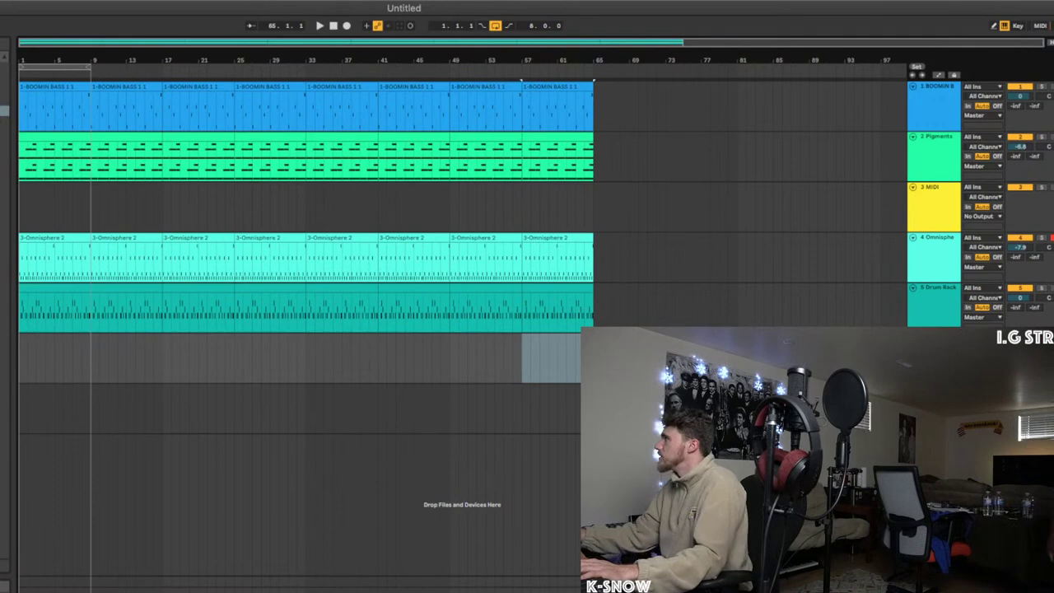
pyautogui.press('super+shift+t')
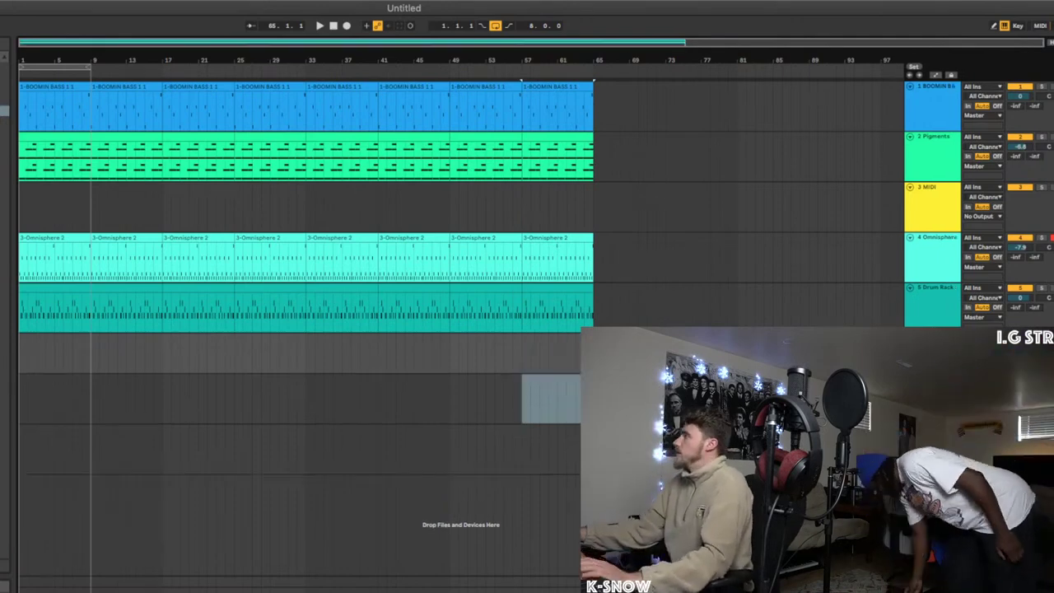
pyautogui.click(936, 398)
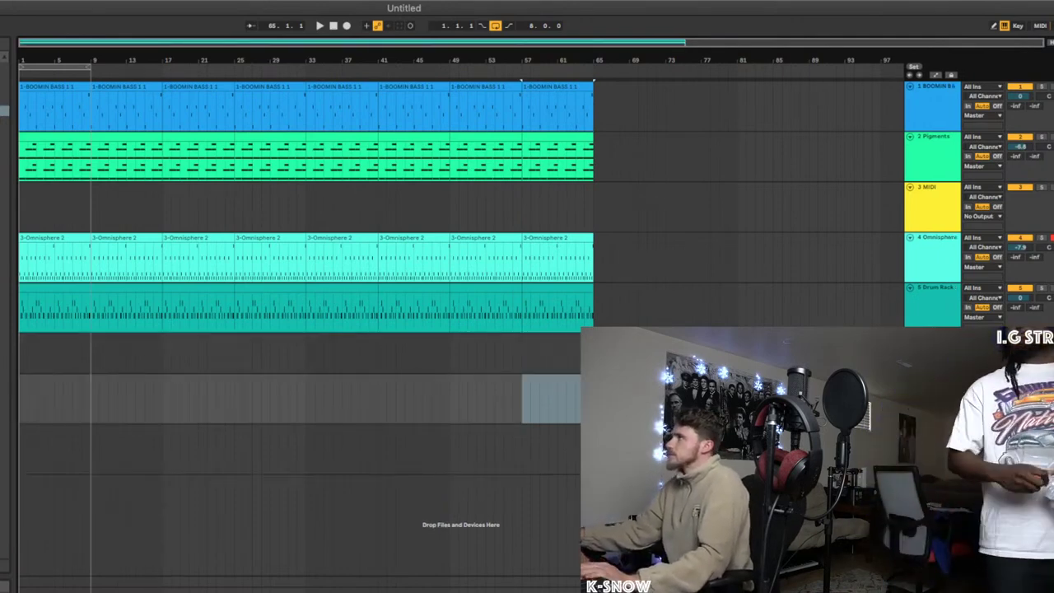
# - Turn off looping, play the arrangement from bar 1 and start recording a vocal take on the new audio track
pyautogui.press('super+l')
pyautogui.press('Home')
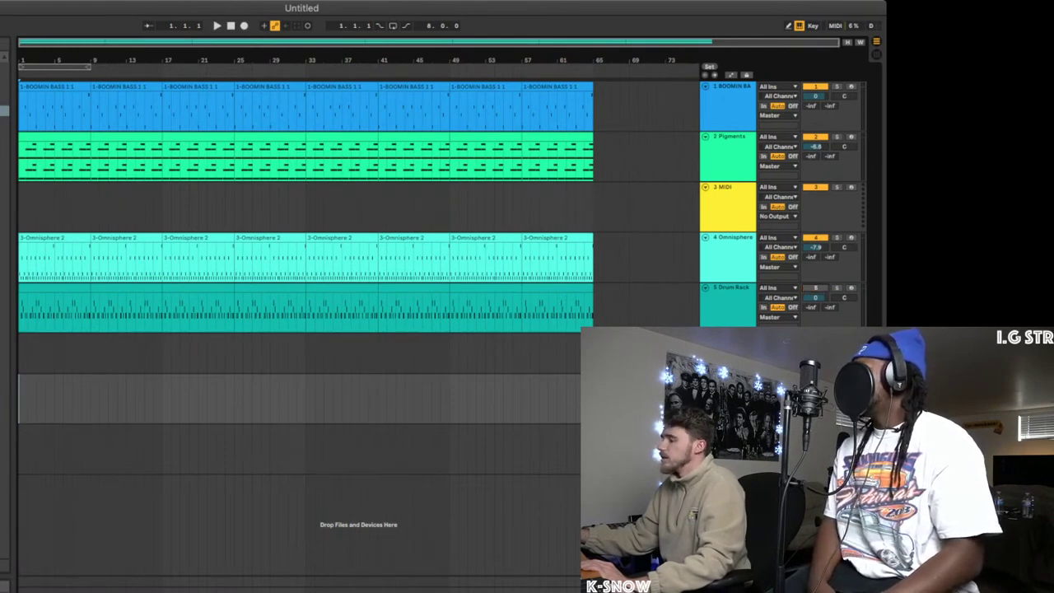
pyautogui.press('space')
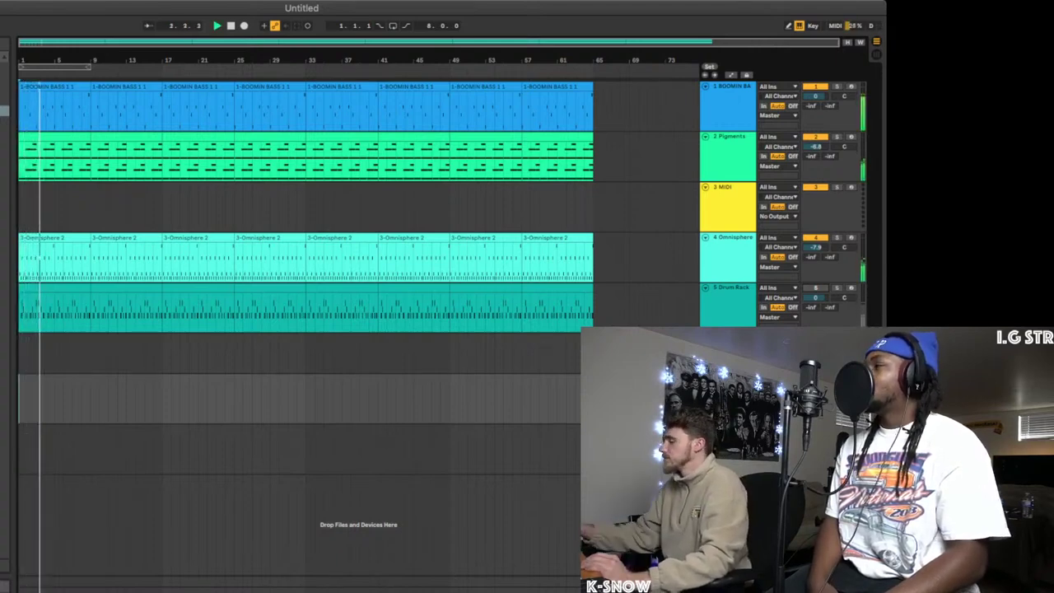
pyautogui.press('F9')
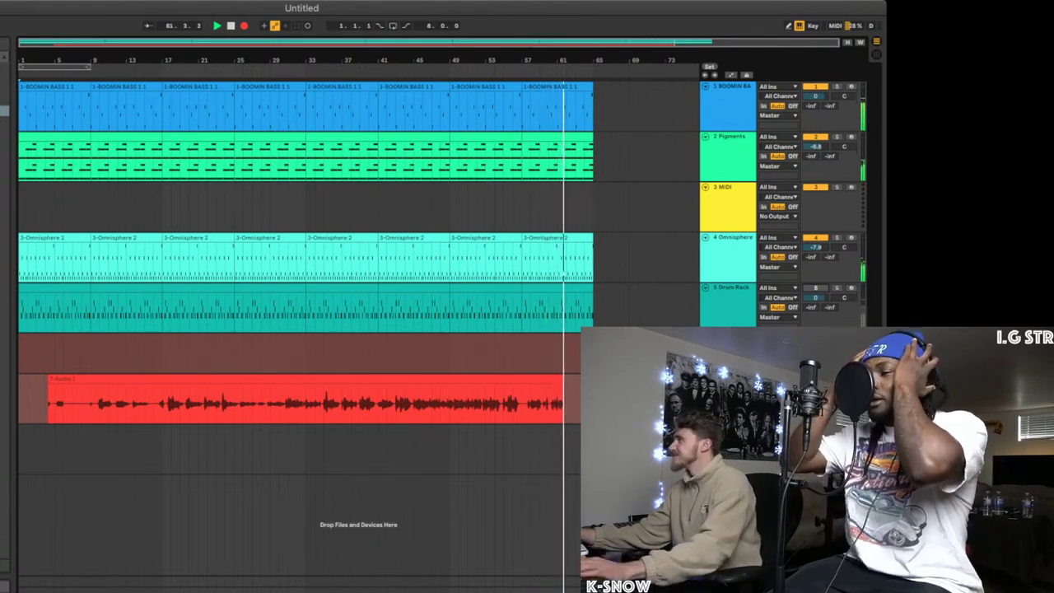
# - Duplicate the last eight-bar section of the beat tracks to extend them to bar 73, and stop recording the vocal take
pyautogui.click(557, 288)
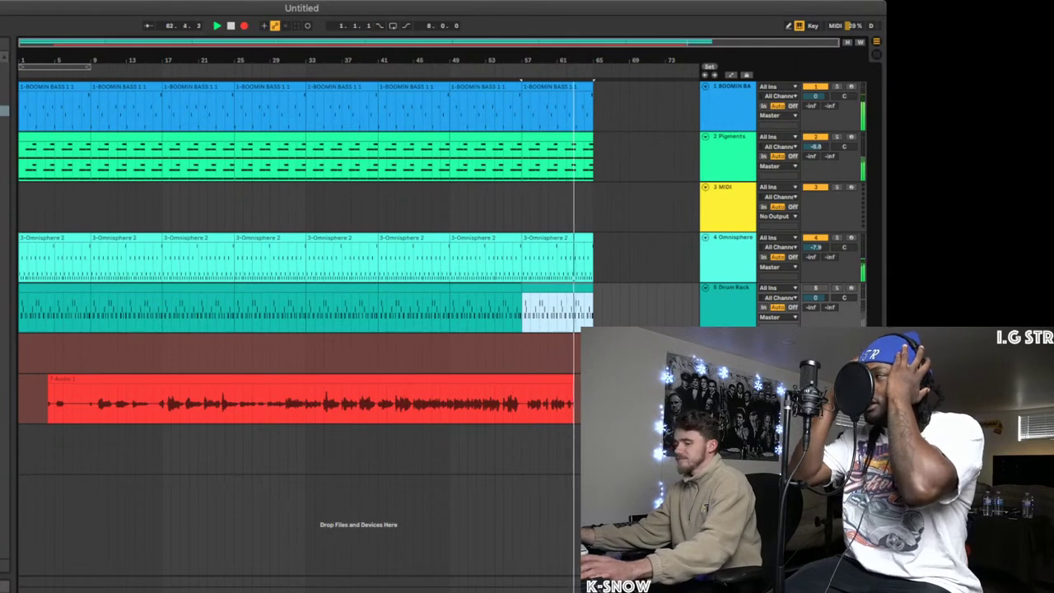
pyautogui.keyDown('shift'); pyautogui.click(533, 88); pyautogui.keyUp('shift')
pyautogui.press('super+d')
pyautogui.press('space')
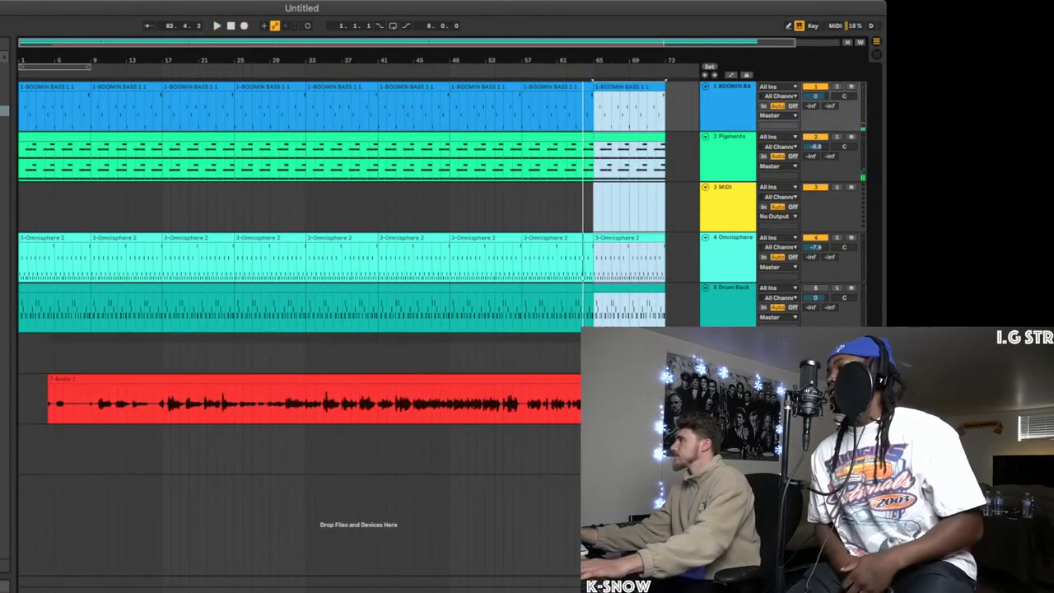
# - Insert another audio track below the first vocal take and record a second take from the start to about bar 57
pyautogui.click(728, 399)
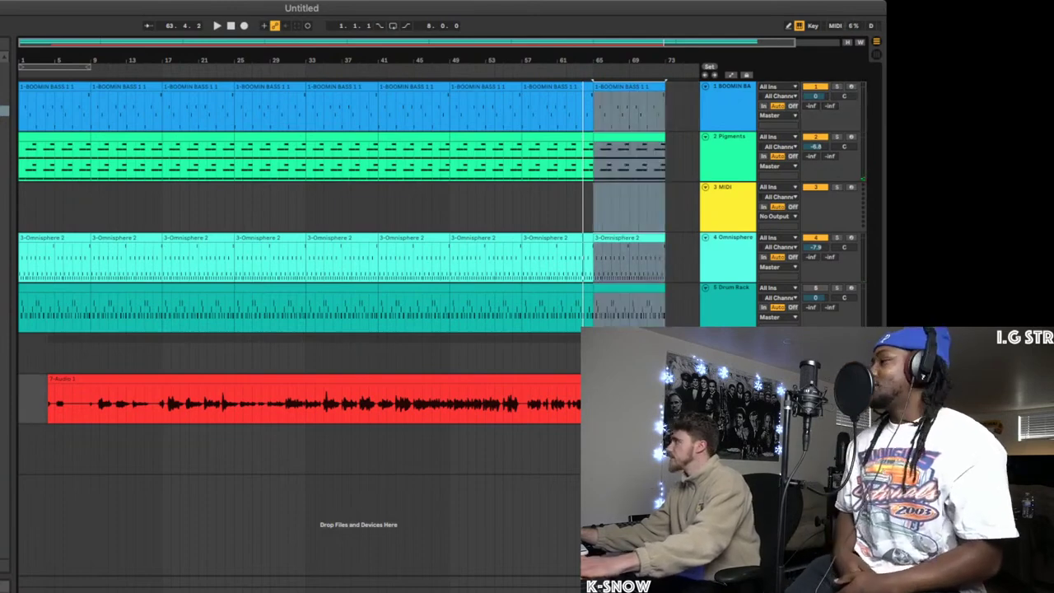
pyautogui.hotkey('ctrl', 't')
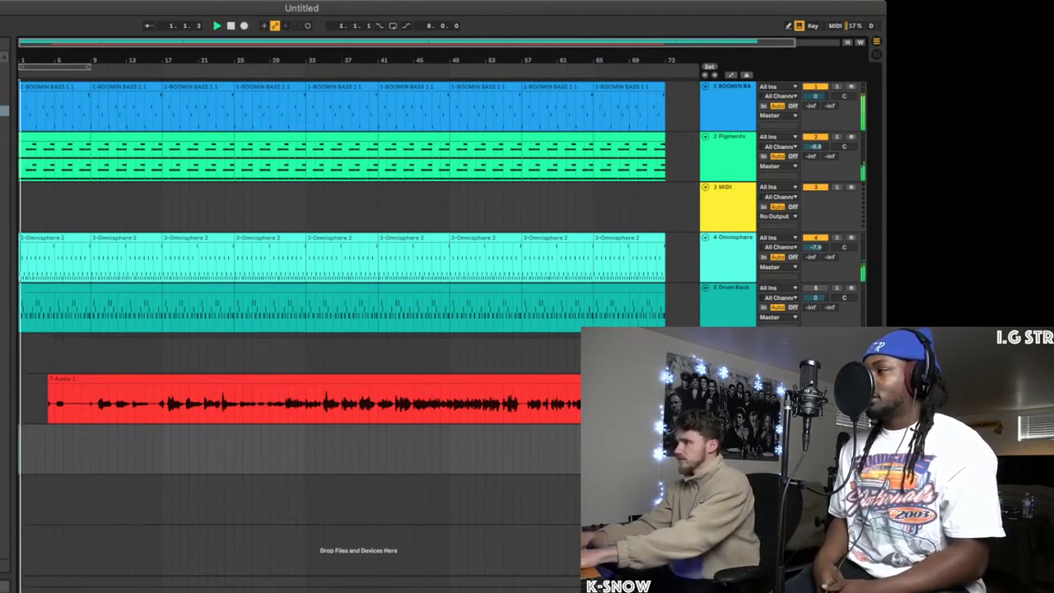
pyautogui.press('F9')
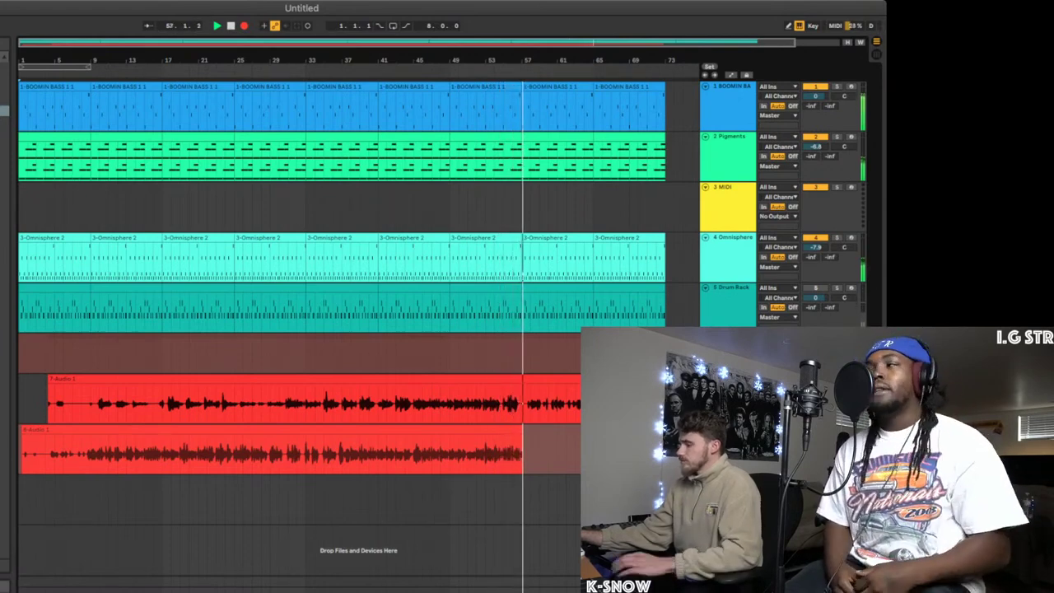
pyautogui.press('space')
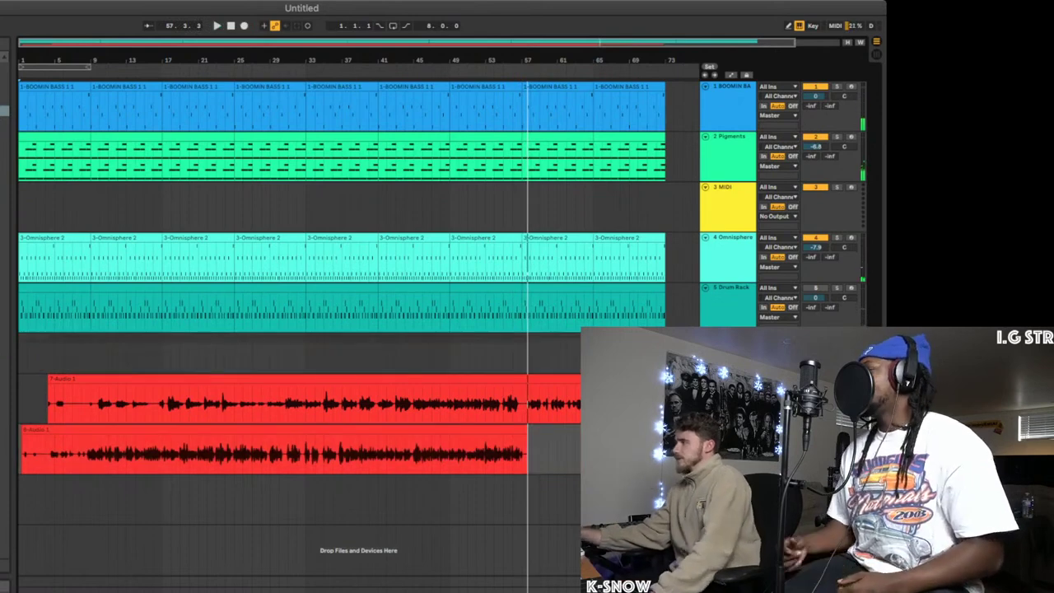